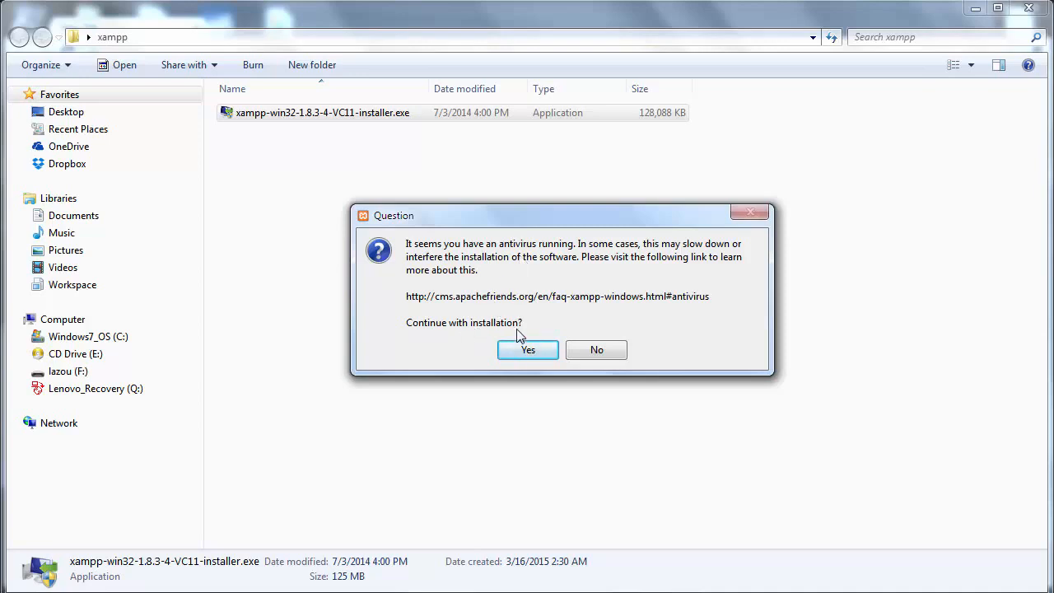
# - Continue past the installer's antivirus question and UAC warning to the XAMPP setup welcome page
pyautogui.click(510, 353)
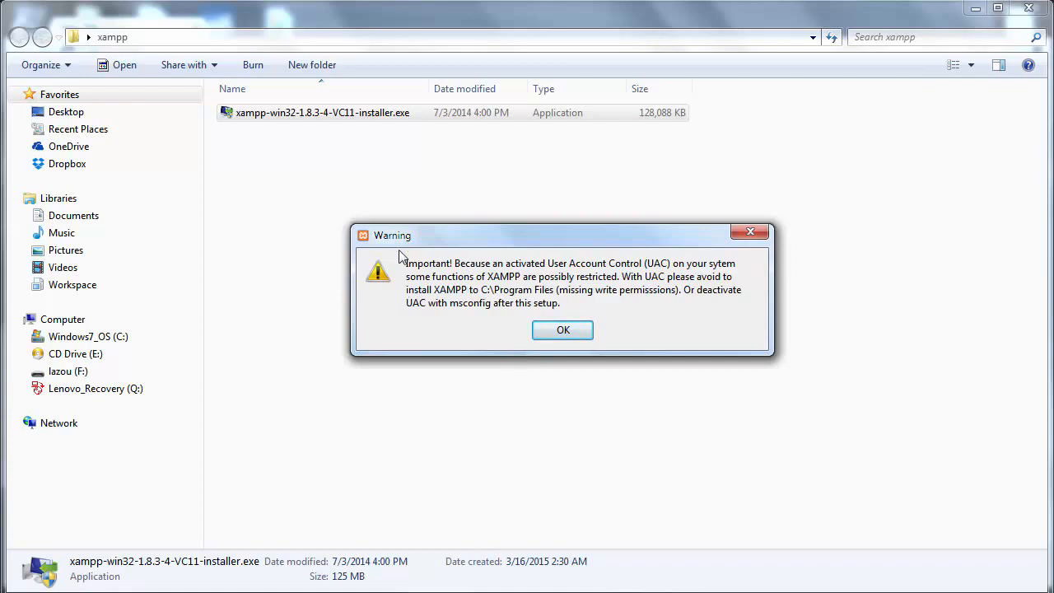
pyautogui.click(541, 334)
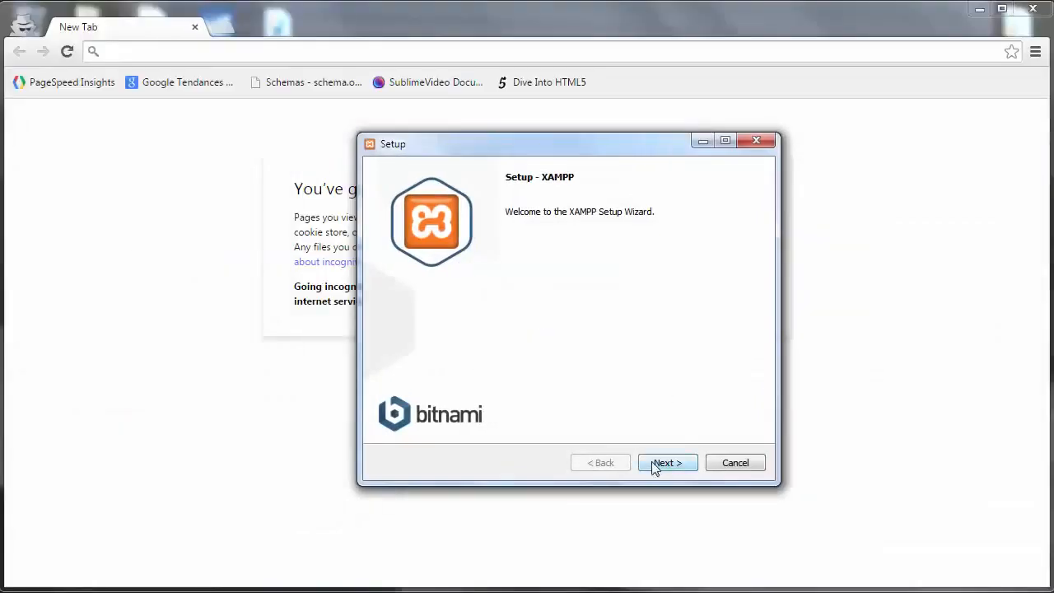
# - Deselect Tomcat, Mercury, Webalizer, Fake Sendmail and FileZilla, keeping Apache, MySQL, PHP and phpMyAdmin
pyautogui.click(656, 466)
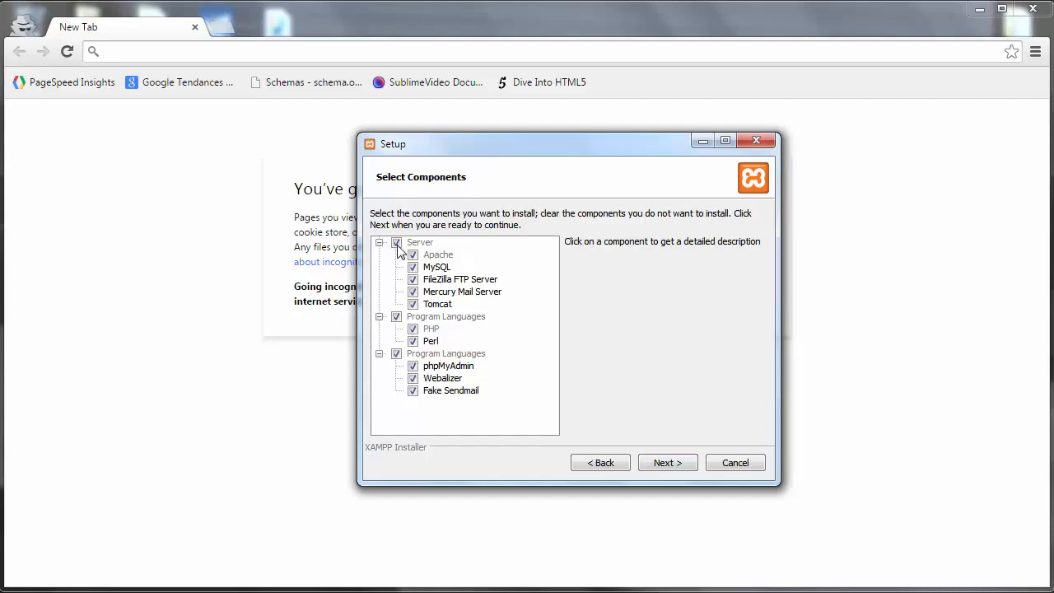
pyautogui.click(413, 306)
pyautogui.click(413, 305)
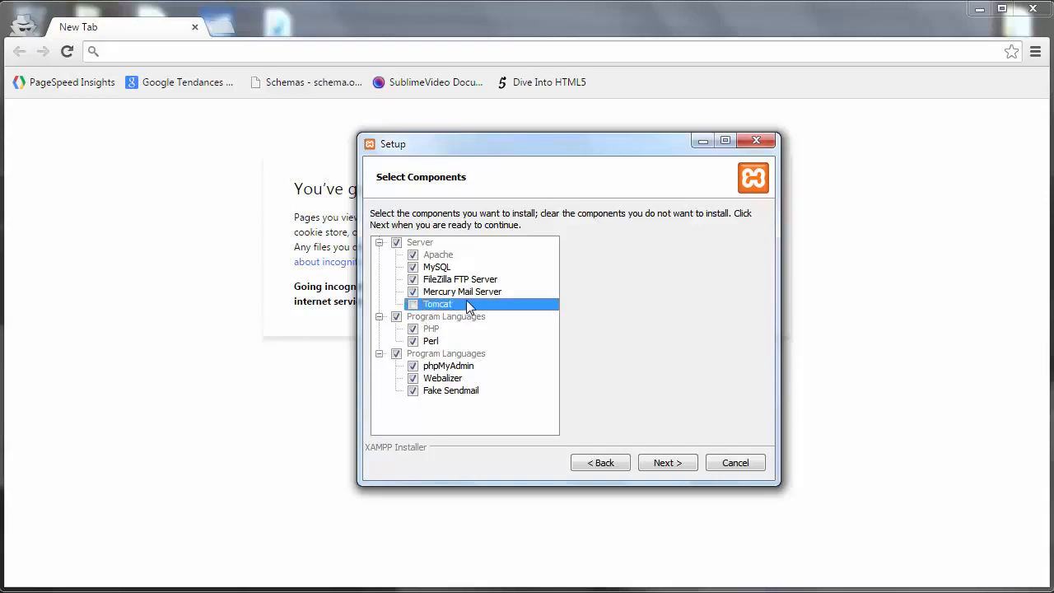
pyautogui.click(412, 292)
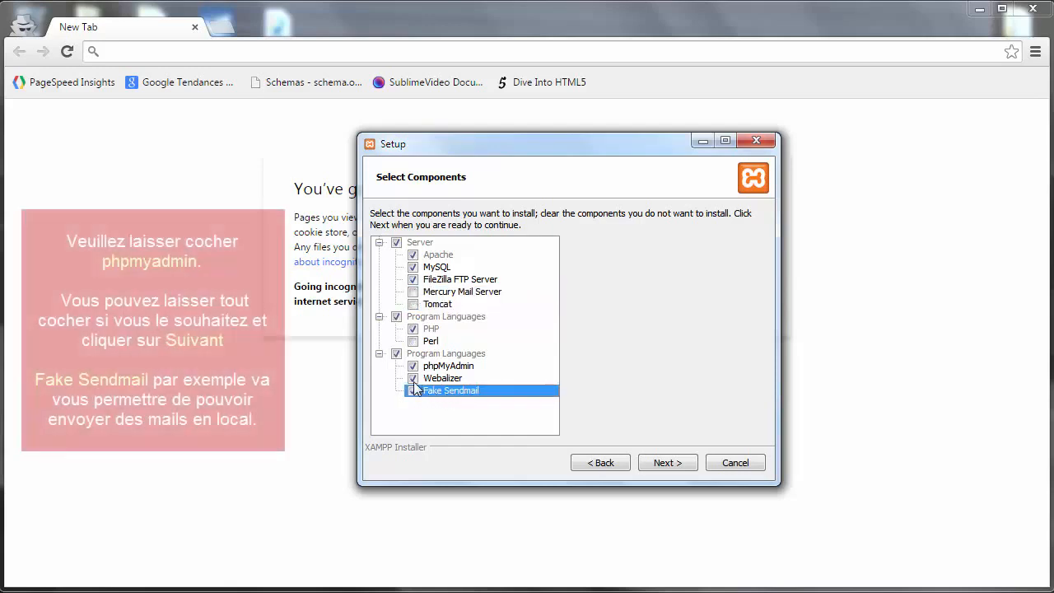
pyautogui.click(413, 379)
pyautogui.click(414, 393)
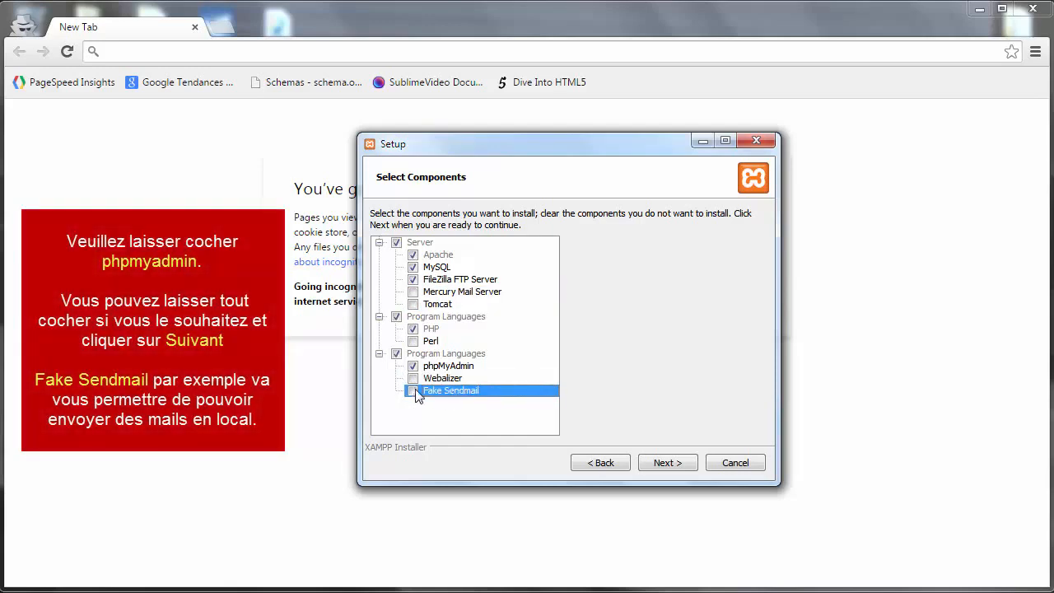
pyautogui.click(425, 282)
pyautogui.click(413, 281)
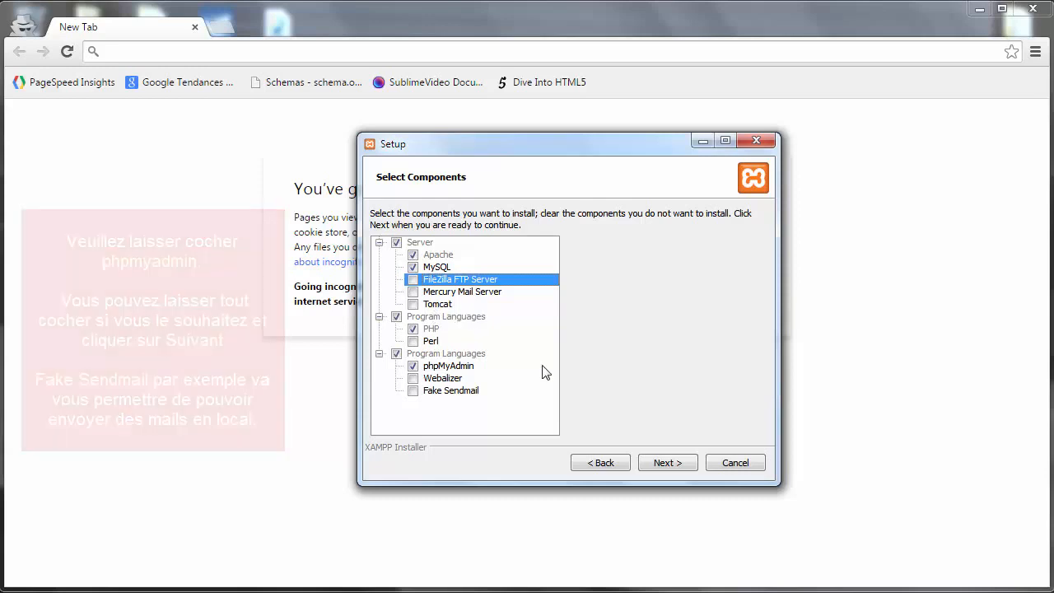
pyautogui.click(654, 462)
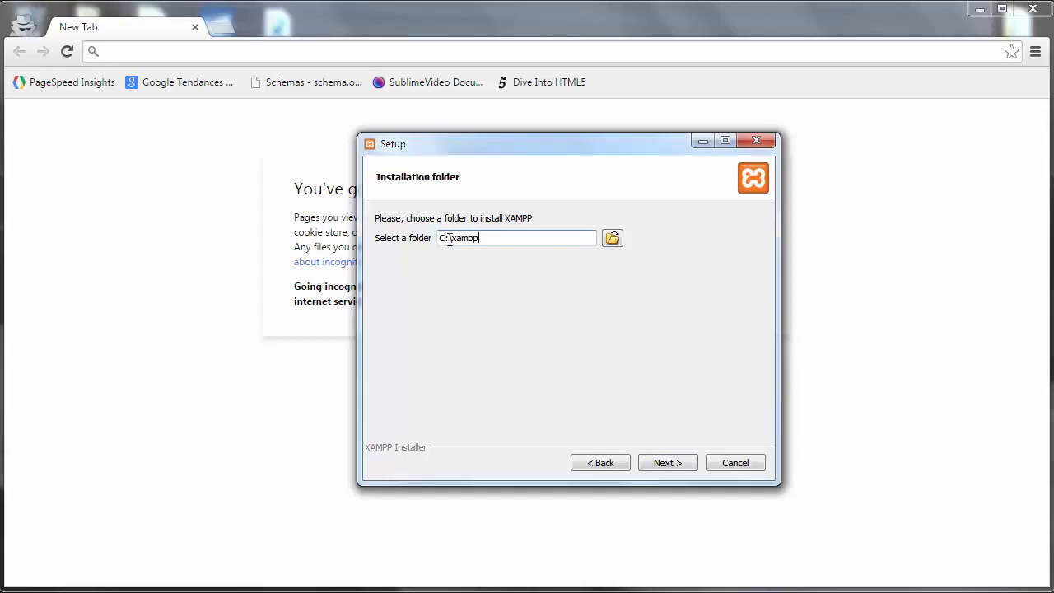
# - Change the installation folder from the non-empty C:\xampp to C:\xampp_wp
pyautogui.click(673, 463)
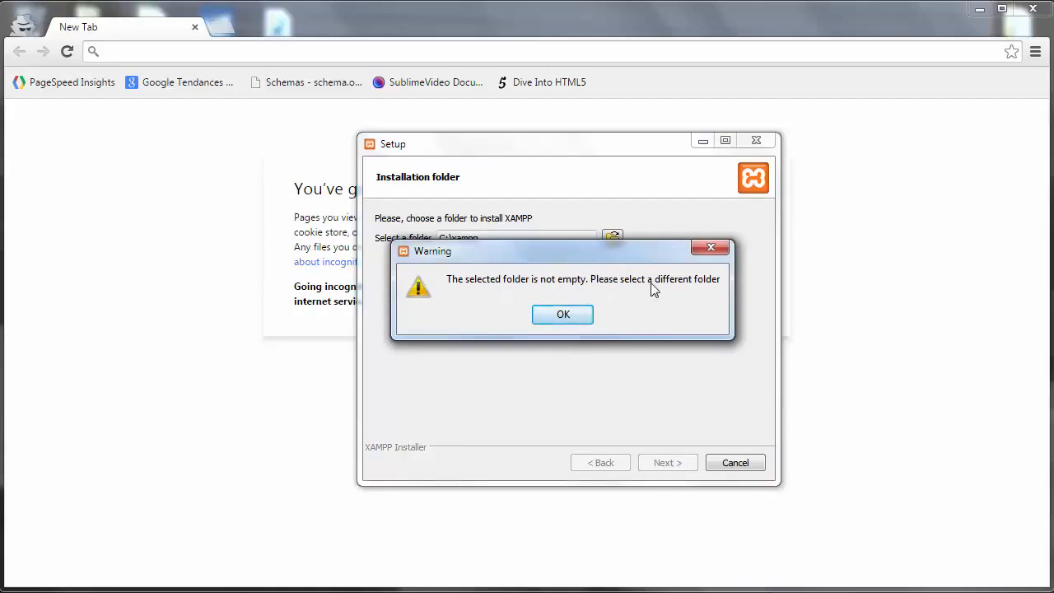
pyautogui.click(563, 316)
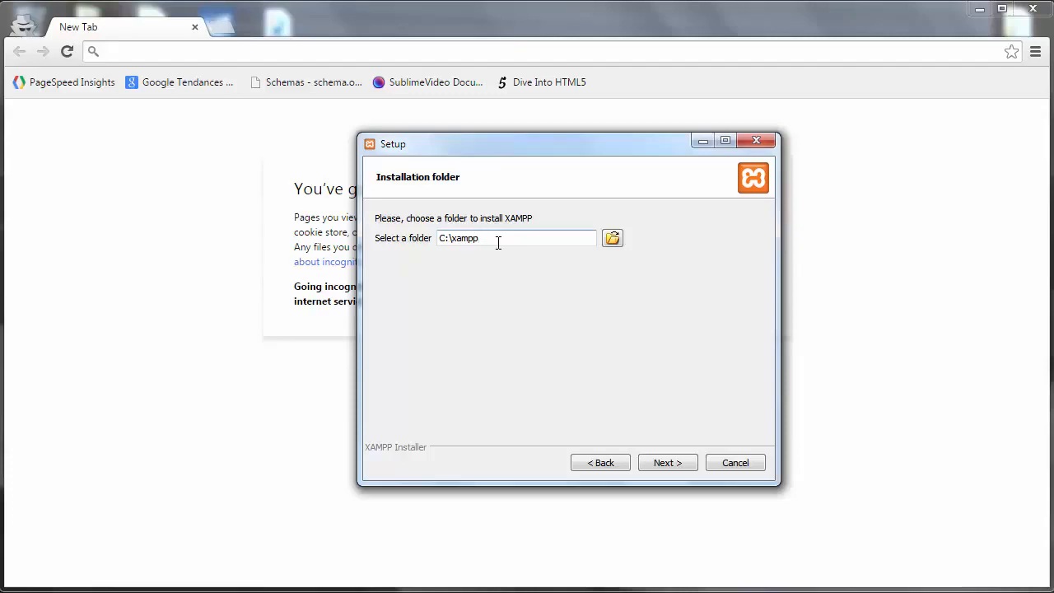
pyautogui.click(501, 243)
pyautogui.write('wp')
pyautogui.click(653, 465)
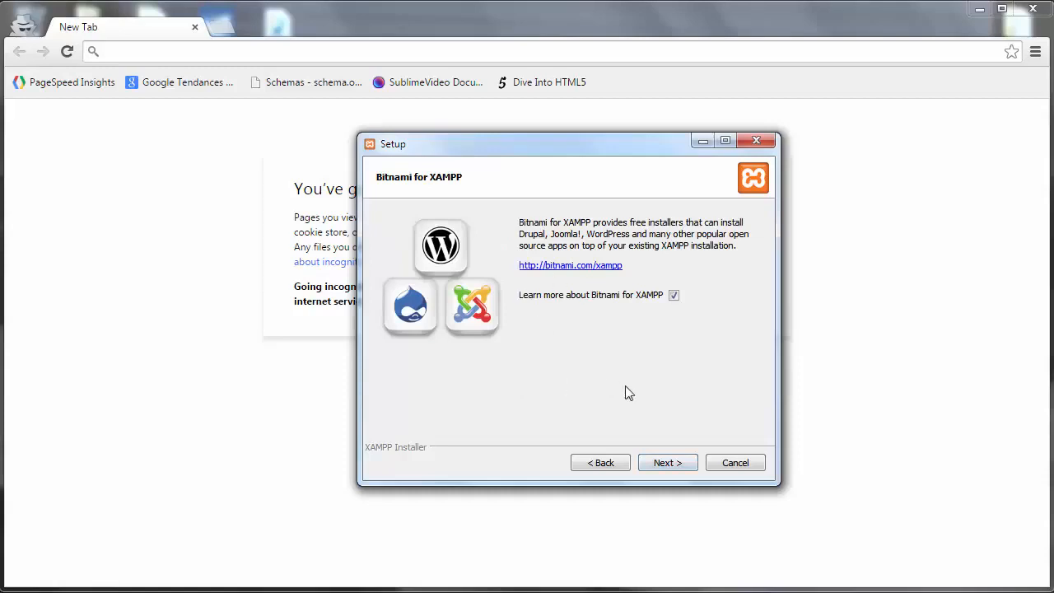
# - Untick Learn more about Bitnami, install XAMPP, and finish so the Control Panel launches
pyautogui.click(673, 296)
pyautogui.click(663, 465)
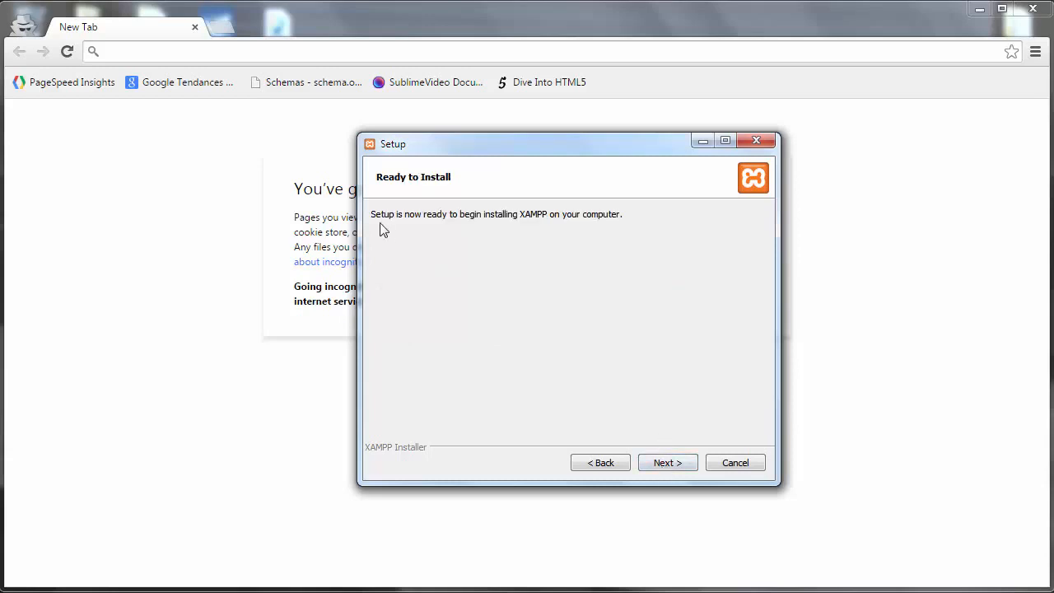
pyautogui.click(655, 464)
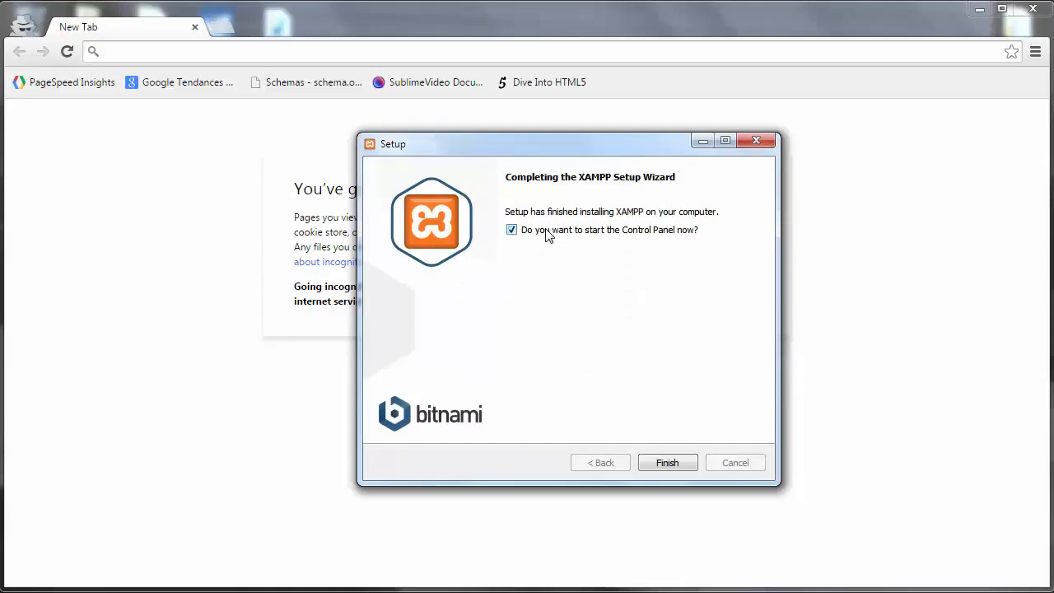
pyautogui.click(660, 458)
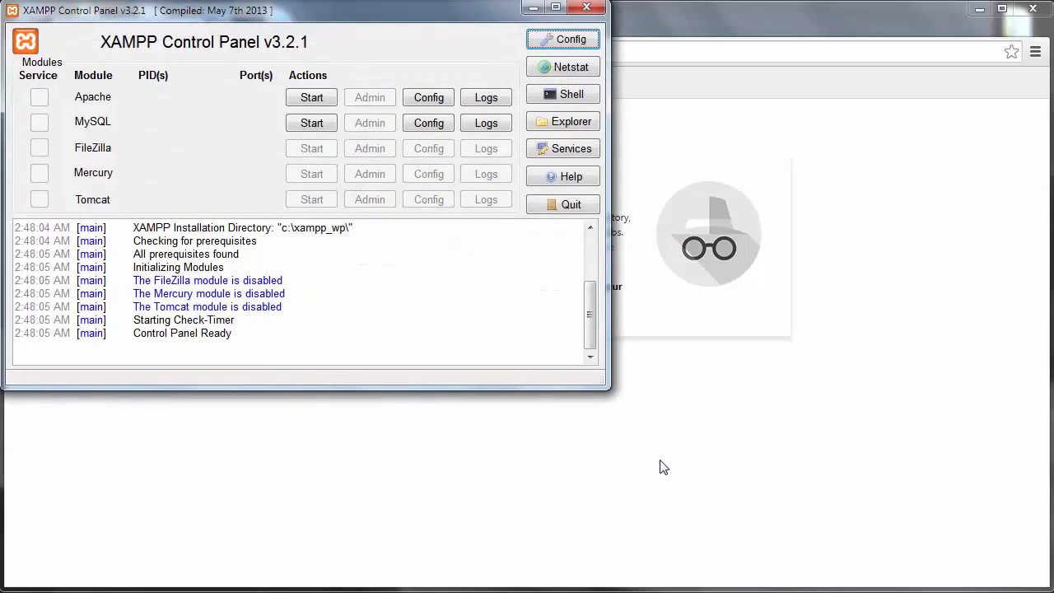
# - Centre the Control Panel and start Apache on ports 80 and 443, allowing firewall access
pyautogui.moveTo(275, 12); pyautogui.dragTo(484, 129)
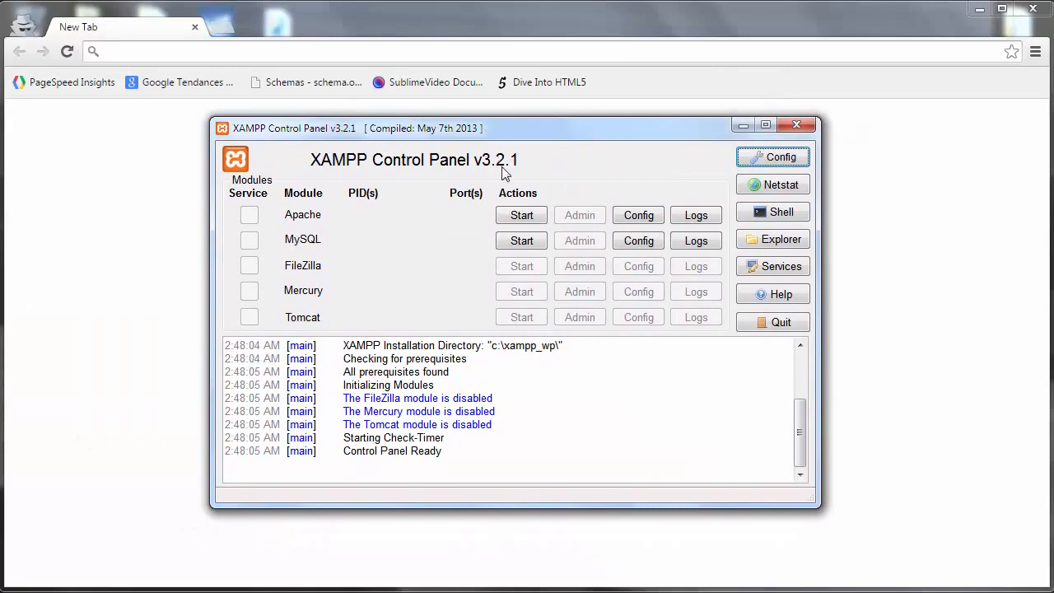
pyautogui.click(505, 216)
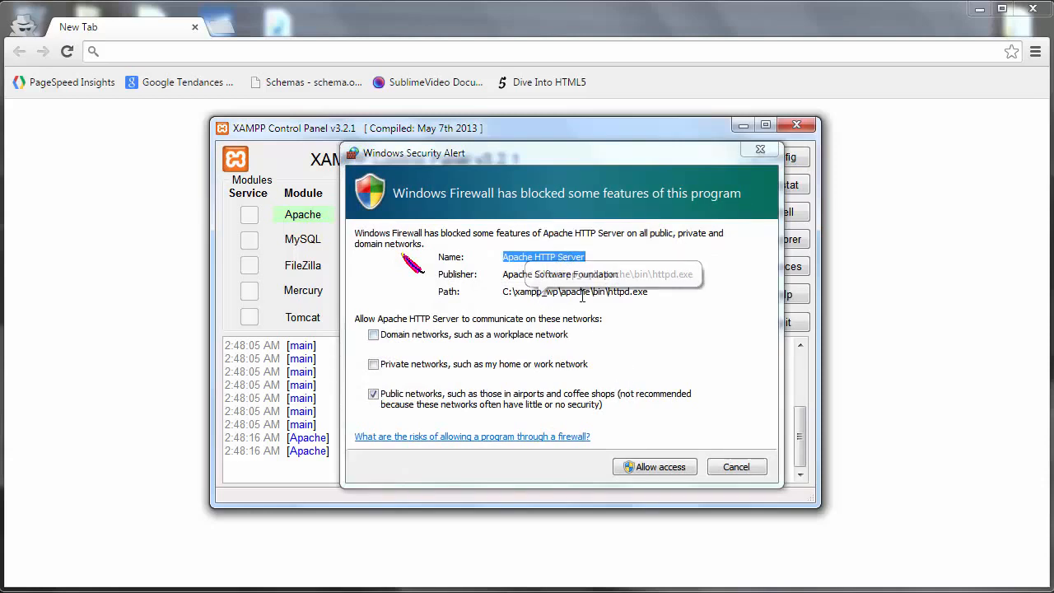
pyautogui.click(653, 470)
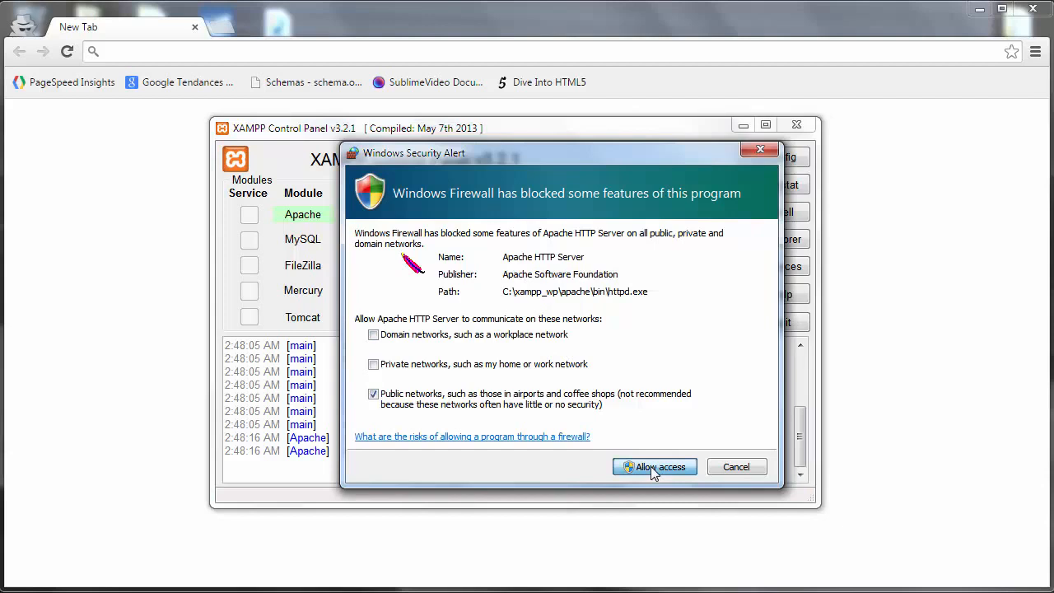
pyautogui.click(654, 467)
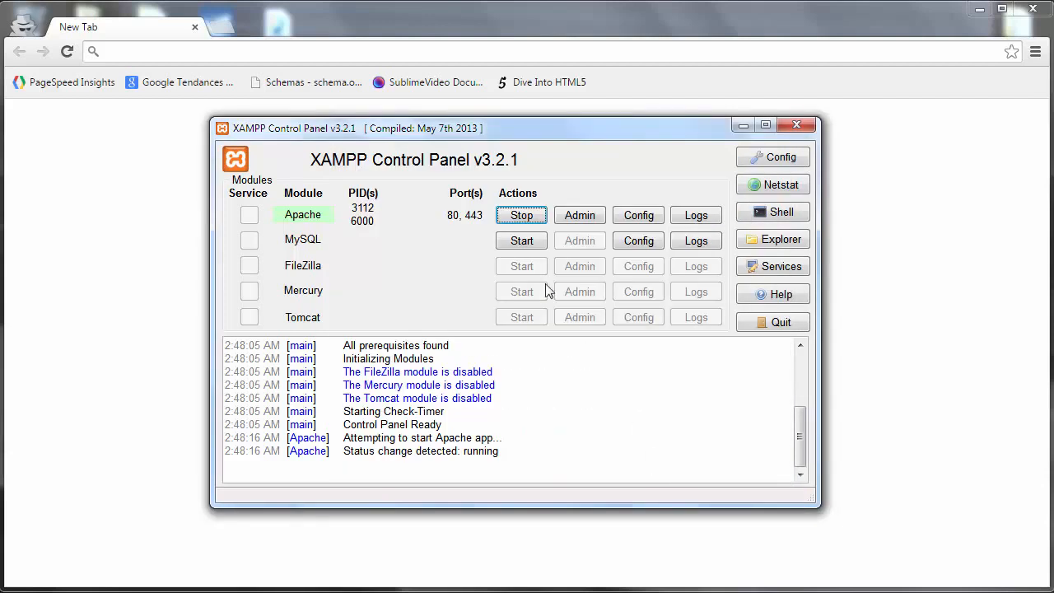
# - Start MySQL on port 3306, allow it through the firewall, and return to Chrome
pyautogui.click(517, 243)
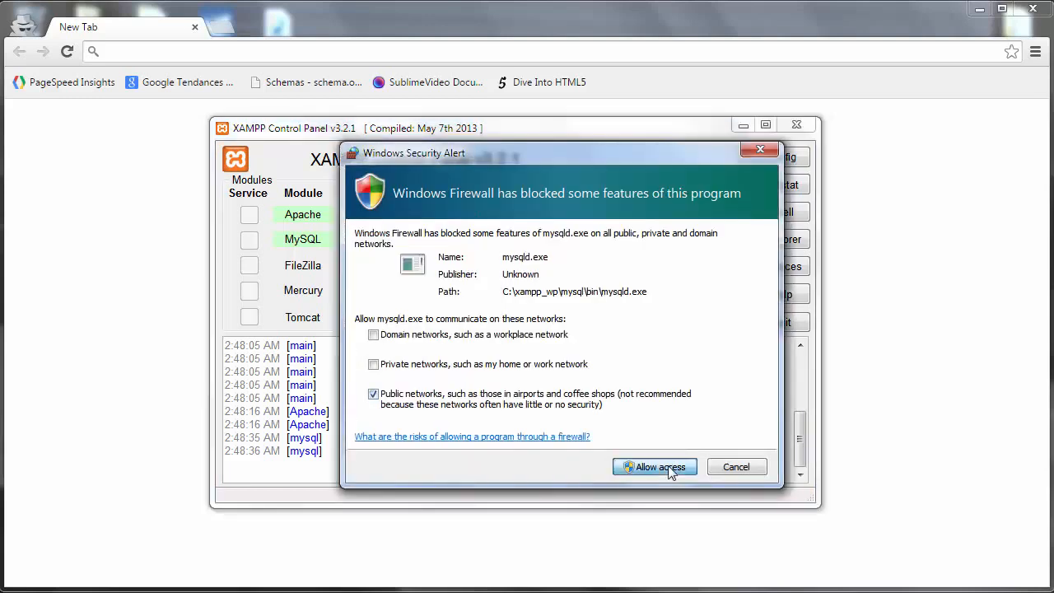
pyautogui.click(670, 467)
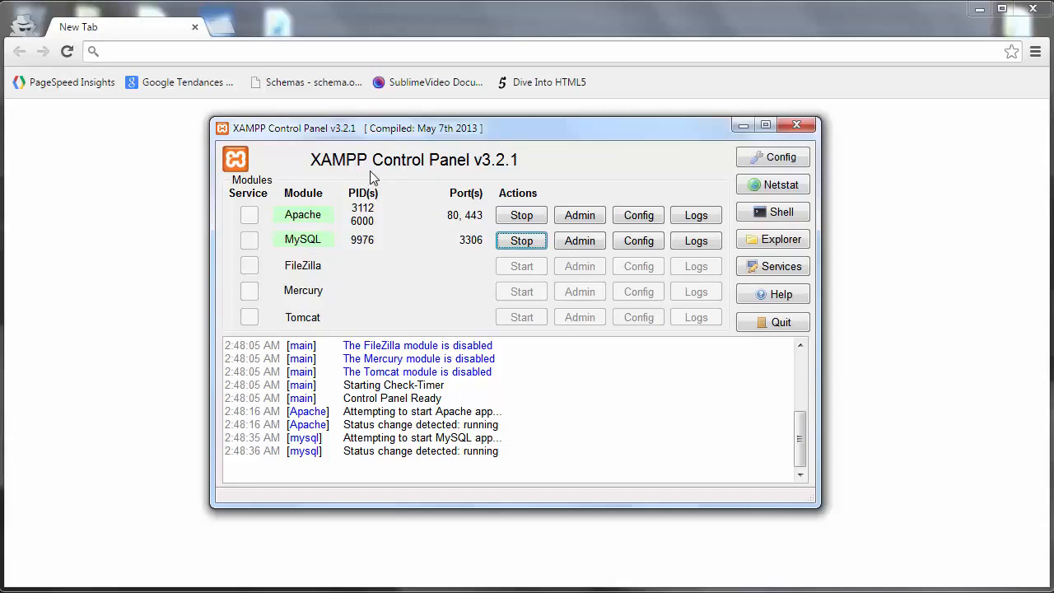
pyautogui.click(185, 43)
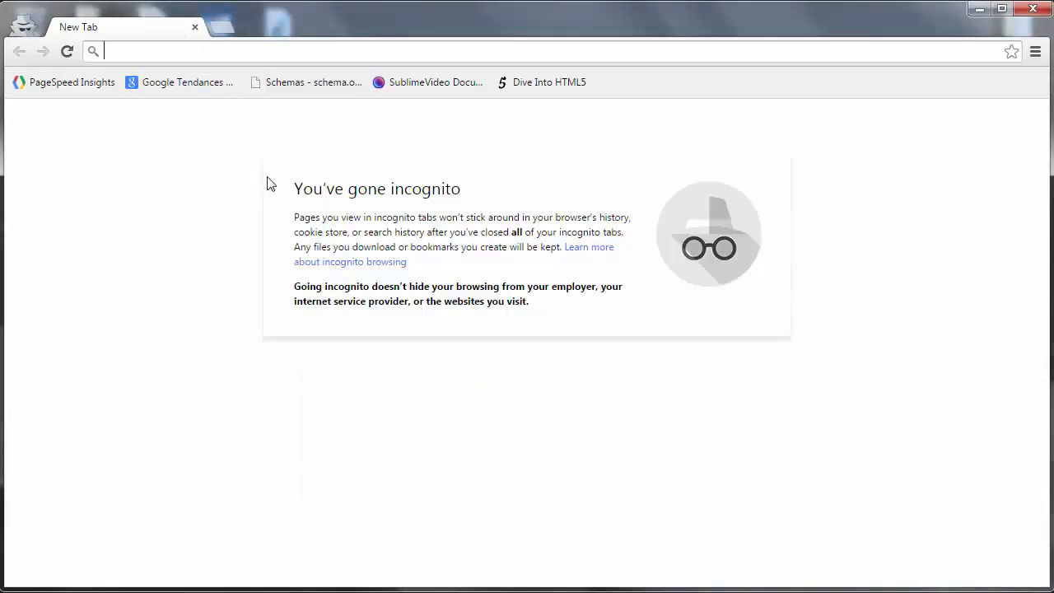
# - Load the XAMPP splash page at localhost in Chrome and check the Control Panel
pyautogui.write('localhost:80')
pyautogui.press('BackSpace')
pyautogui.press('BackSpace')
pyautogui.press('BackSpace')
pyautogui.press('Return')
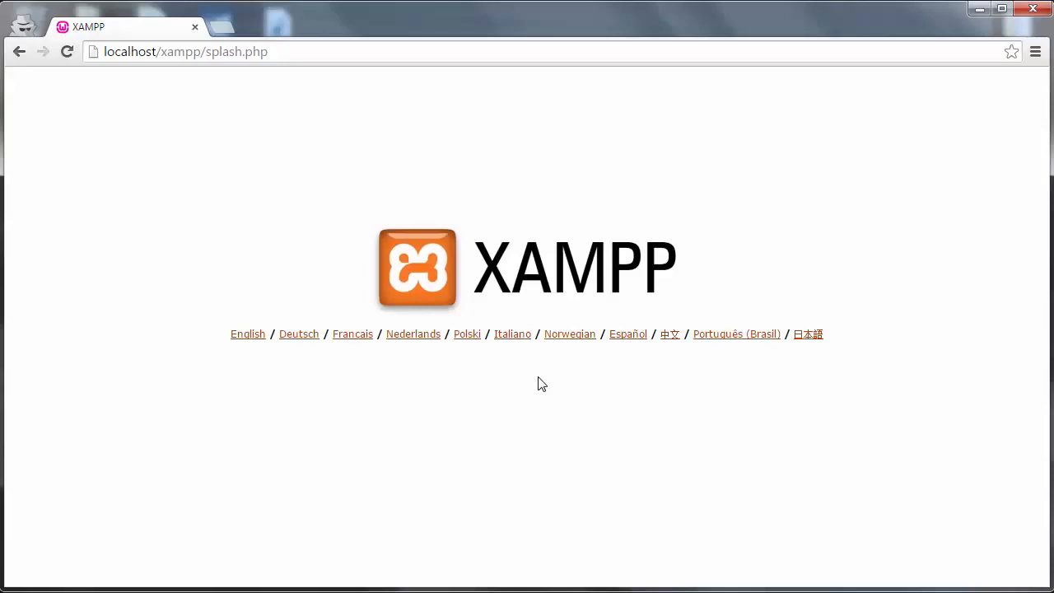
pyautogui.click(898, 592)
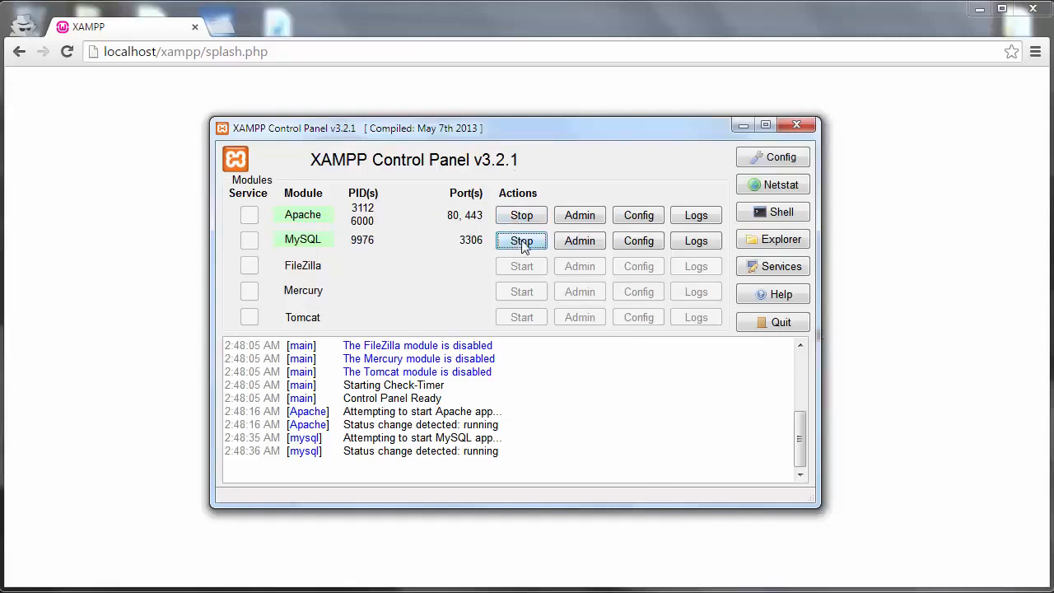
pyautogui.click(178, 321)
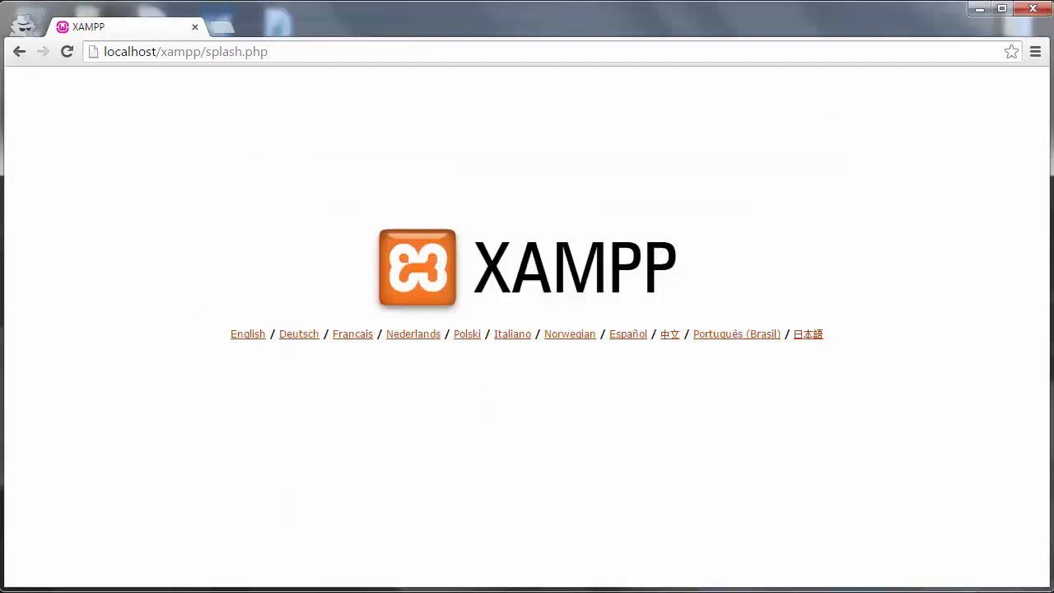
# - Launch the XAMPP Control Panel by searching 'xamp' in the Start menu
pyautogui.press('super')
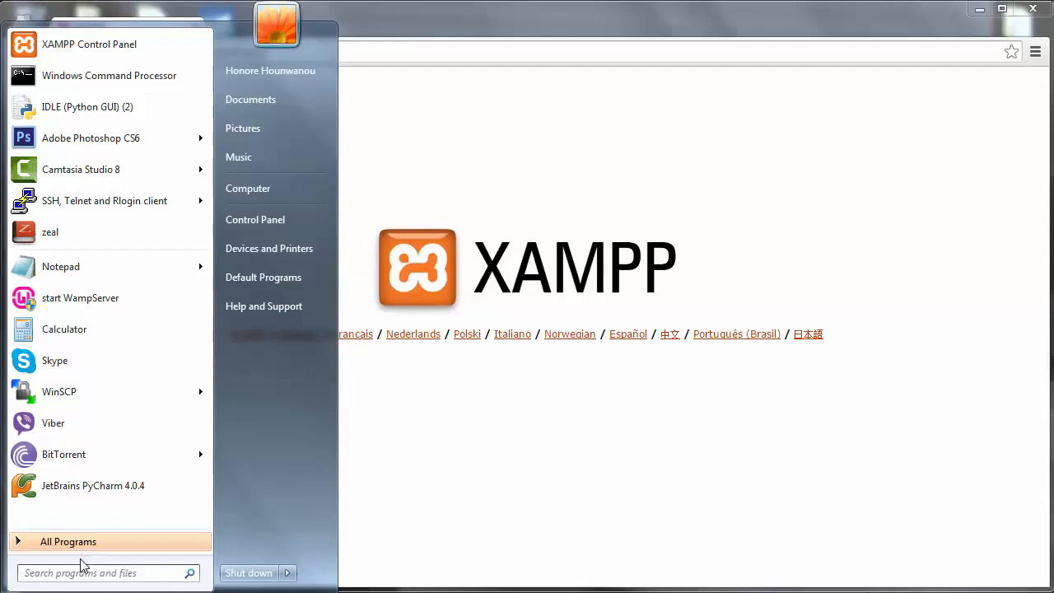
pyautogui.write('xamp')
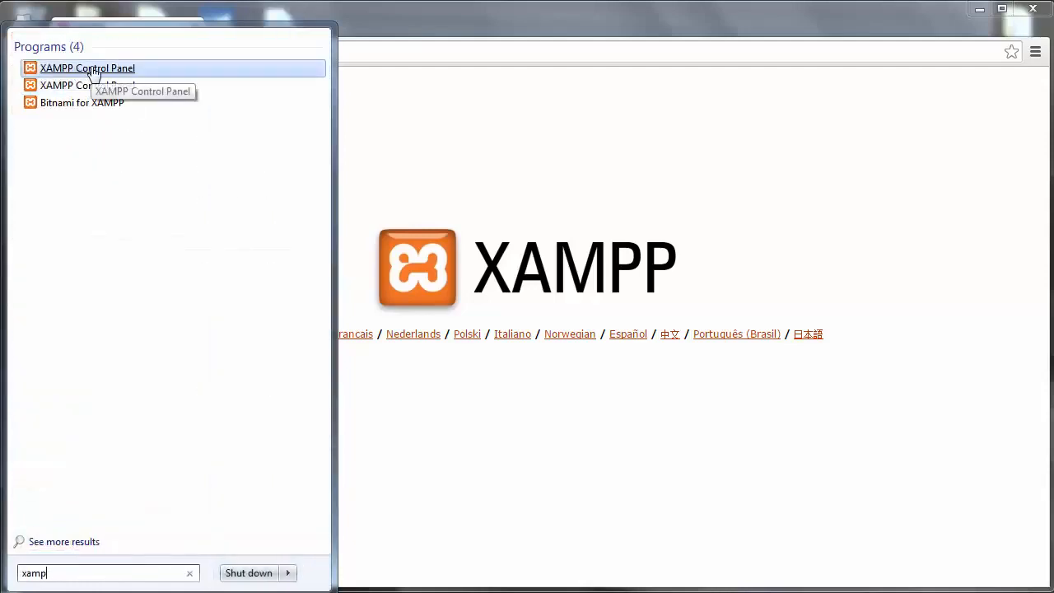
pyautogui.press('Return')
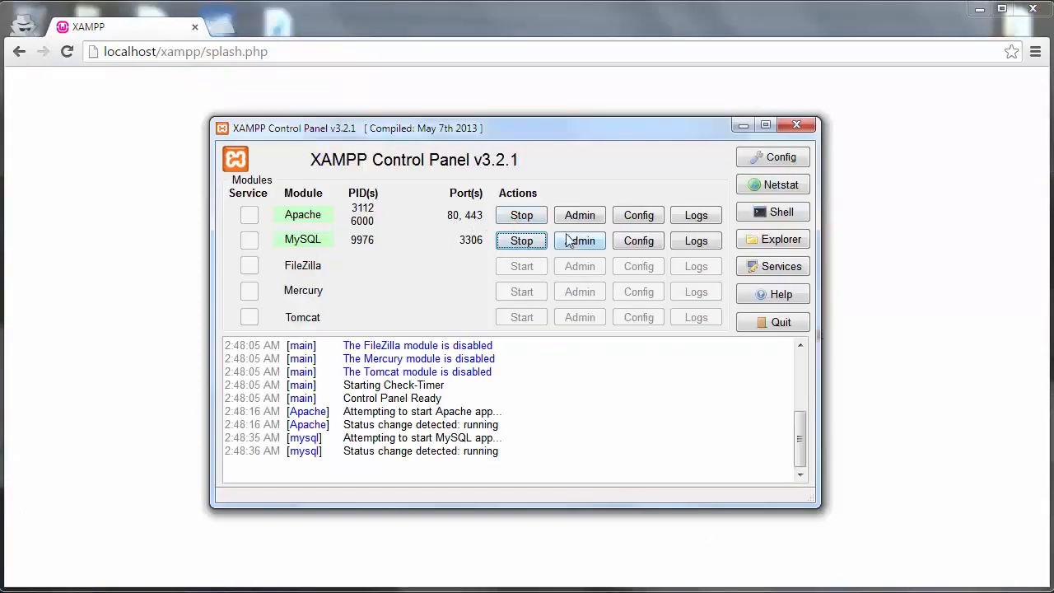
# - Open wordpress.org in a new Chrome tab
pyautogui.click(905, 285)
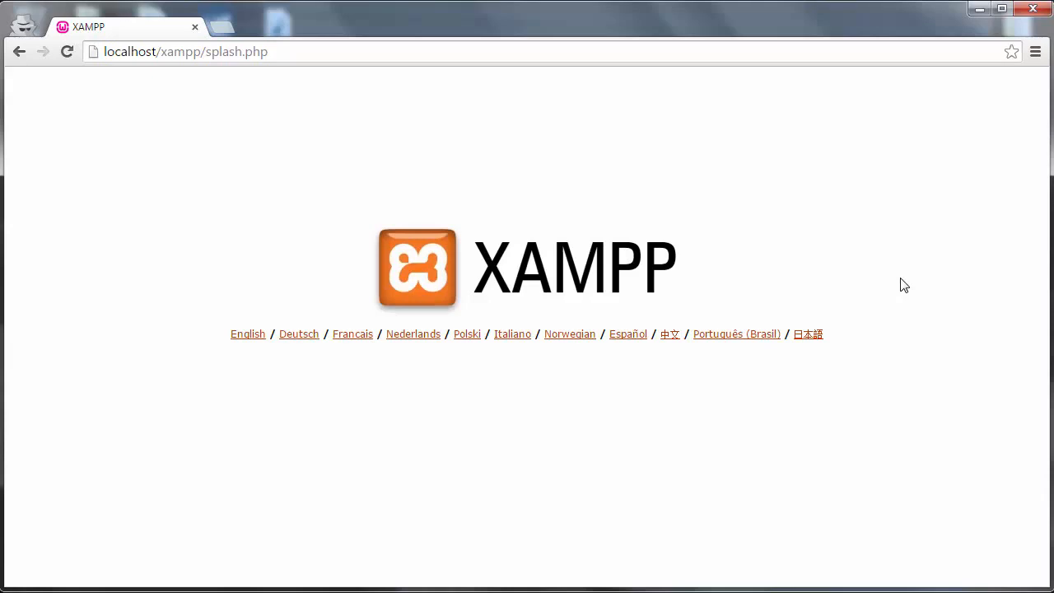
pyautogui.click(223, 30)
pyautogui.write('wordp')
pyautogui.press('Return')
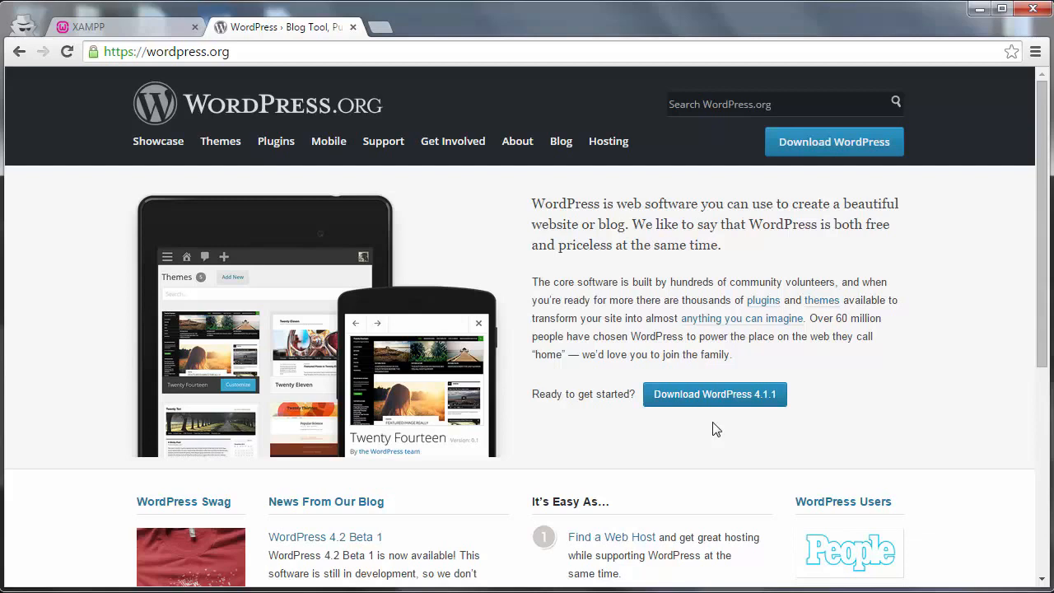
# - Start the WordPress 4.1.1 zip download from wordpress.org, then cancel it
pyautogui.click(680, 402)
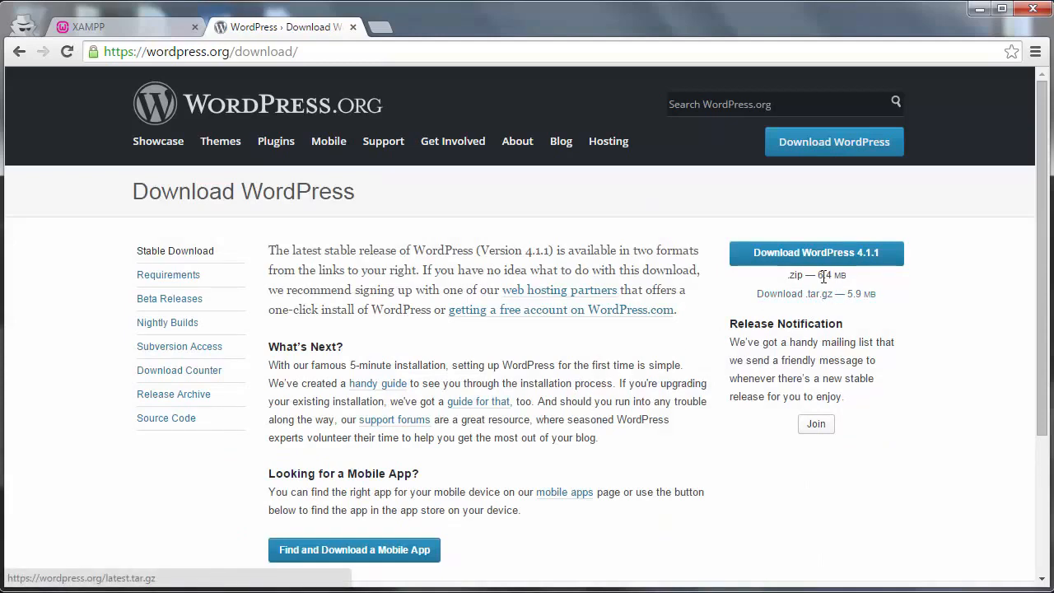
pyautogui.moveTo(804, 278); pyautogui.dragTo(816, 278)
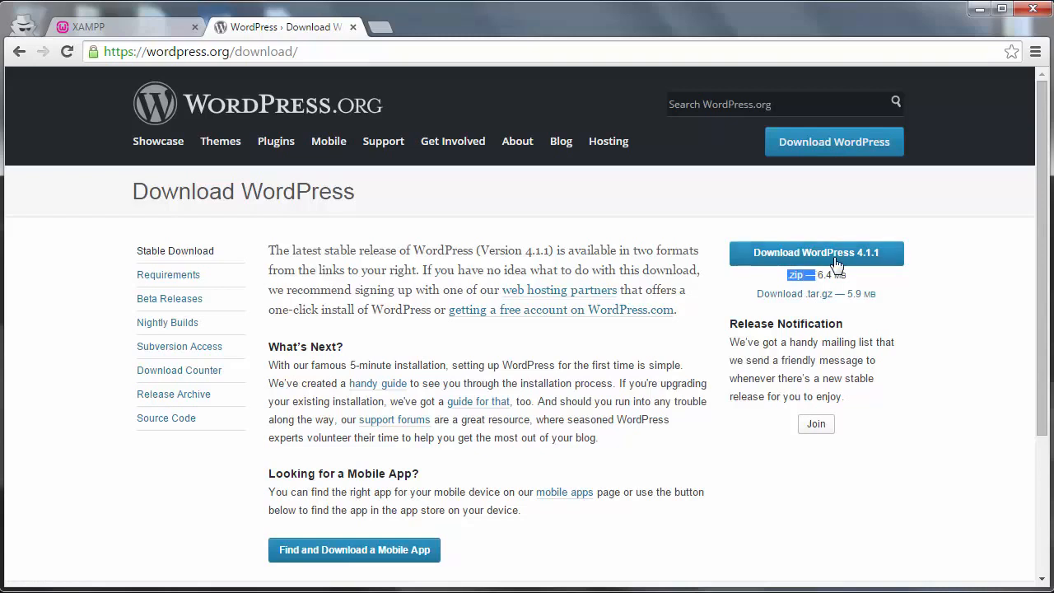
pyautogui.click(821, 261)
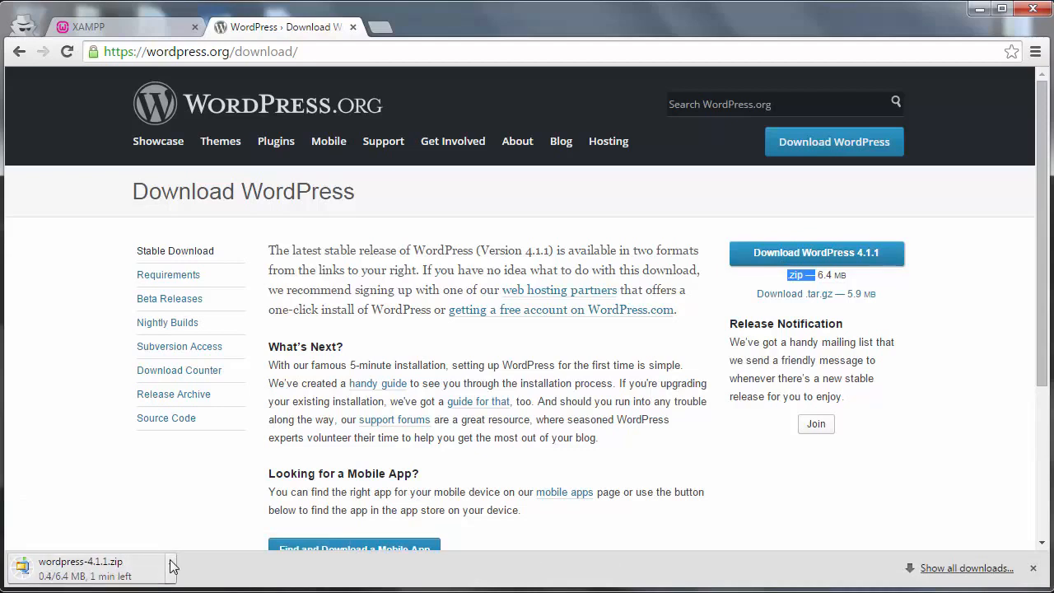
pyautogui.click(170, 564)
pyautogui.click(209, 541)
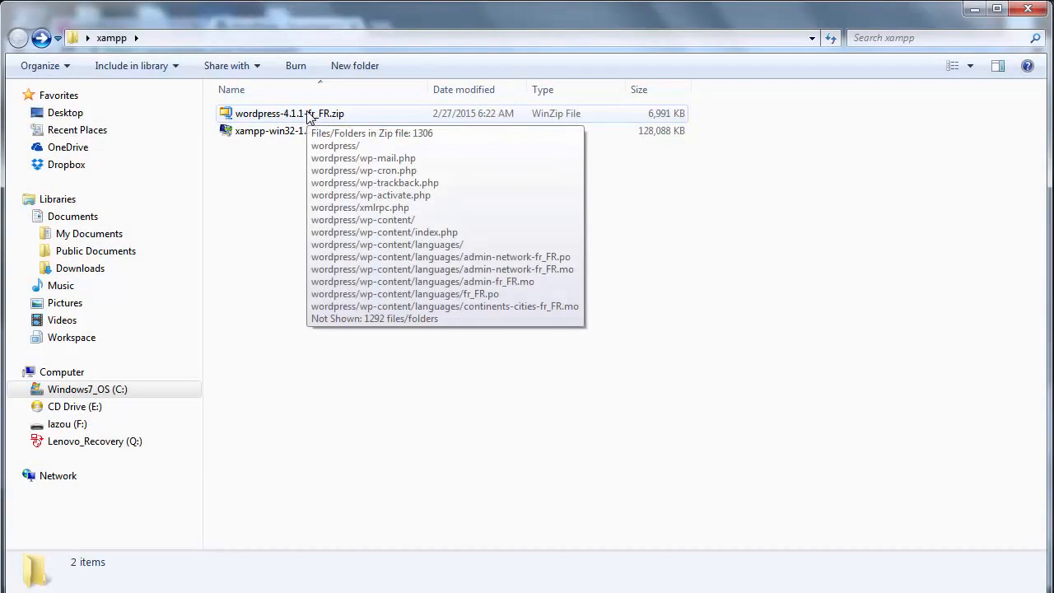
# - Begin renaming wordpress-4.1.1-fr_FR.zip, then undo it to keep the original name
pyautogui.click(309, 118)
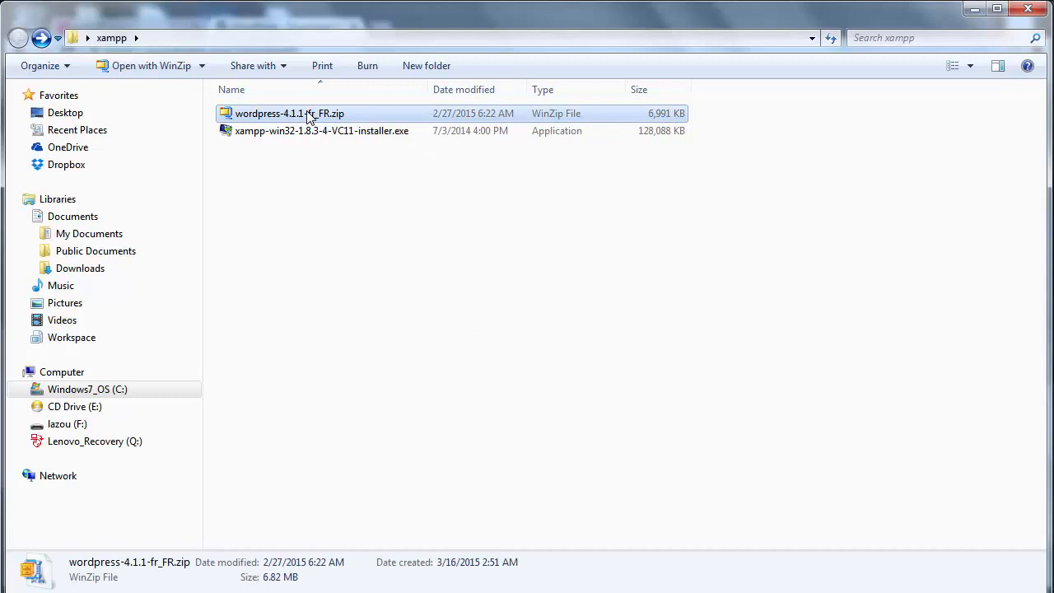
pyautogui.rightClick(310, 118)
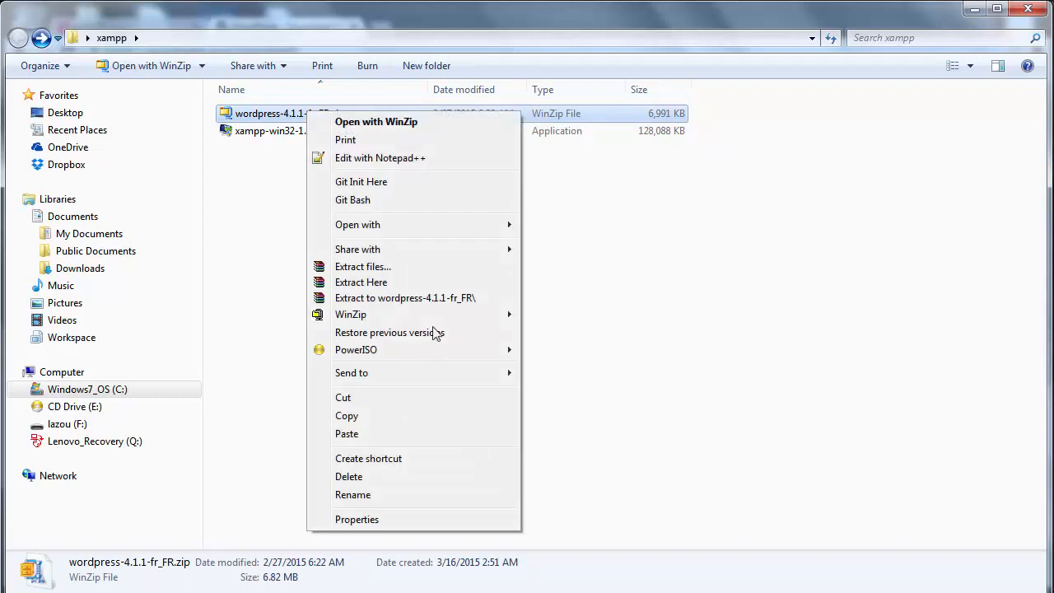
pyautogui.click(244, 120)
pyautogui.click(244, 120)
pyautogui.press('BackSpace')
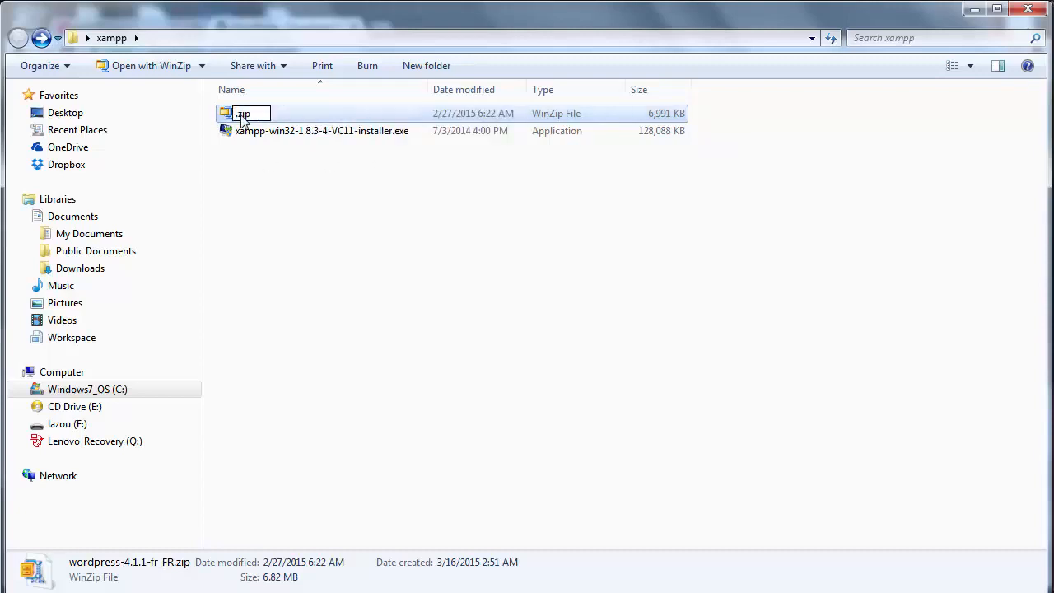
pyautogui.hotkey('ctrl', 'z')
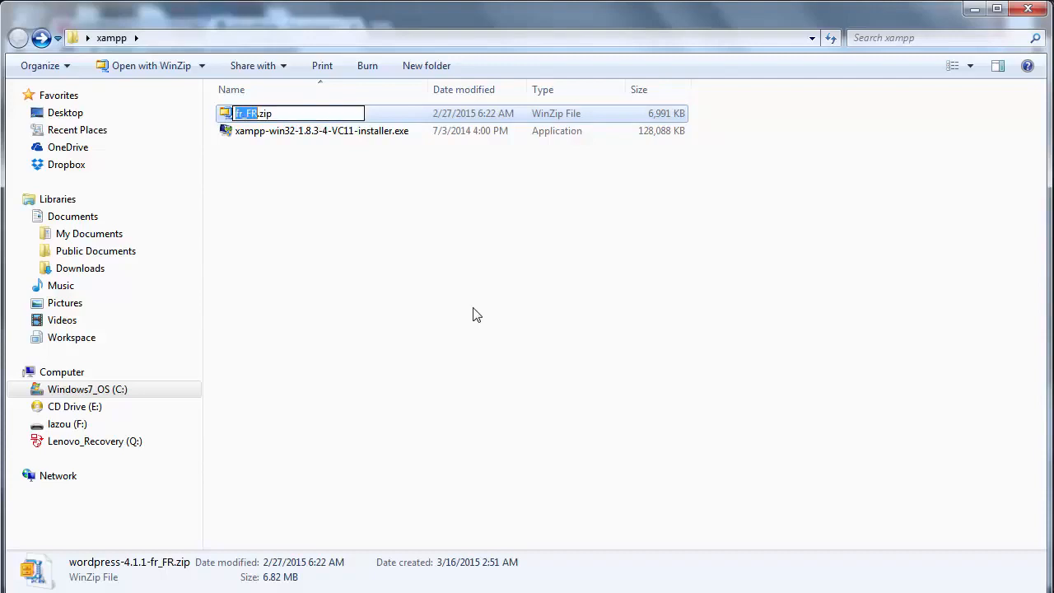
pyautogui.click(474, 315)
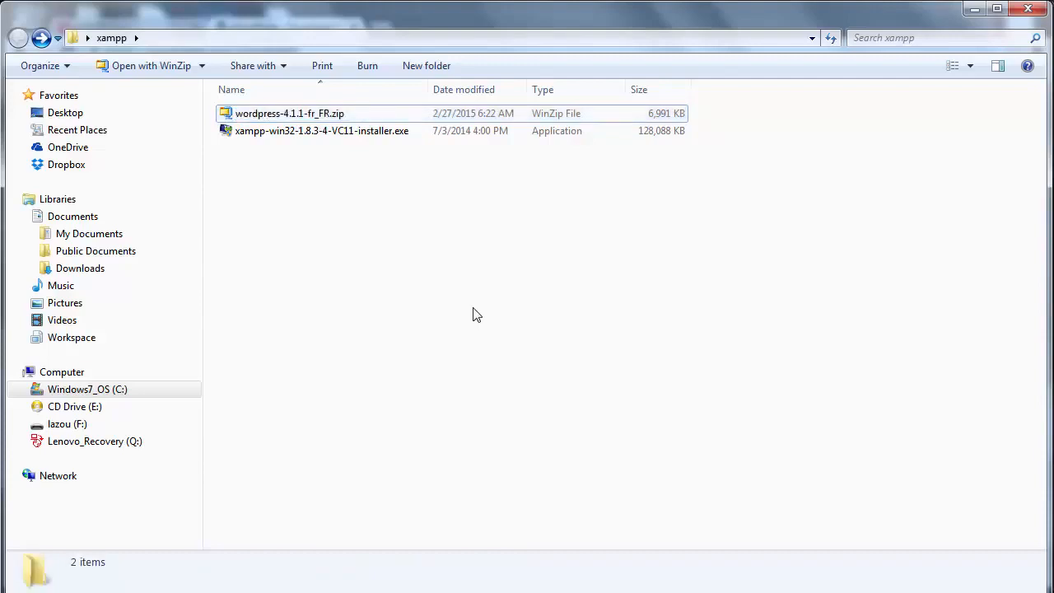
pyautogui.click(255, 120)
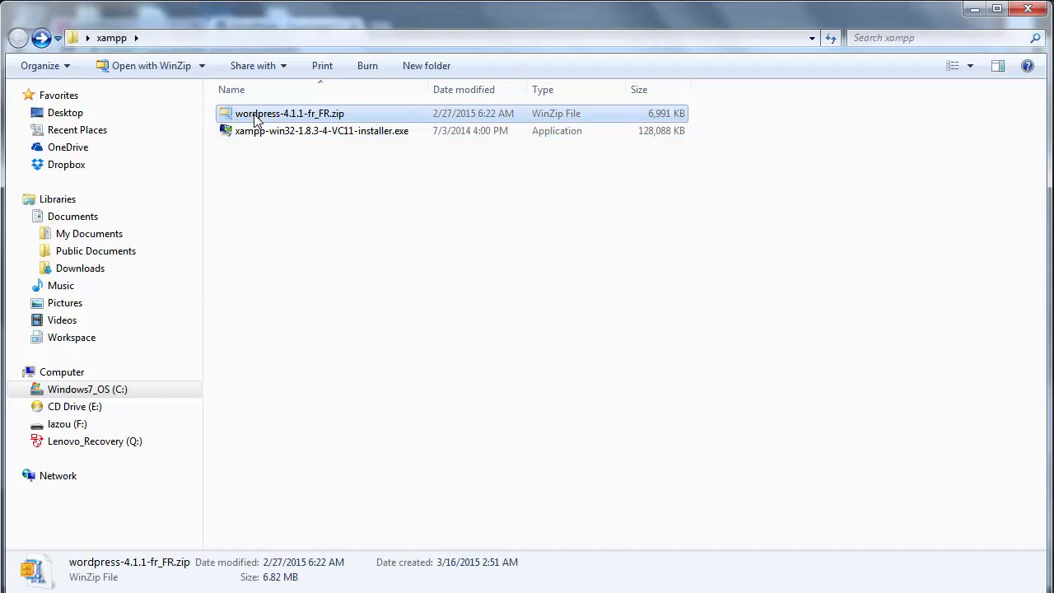
# - Browse the C: drive to find the xampp folders
pyautogui.click(85, 390)
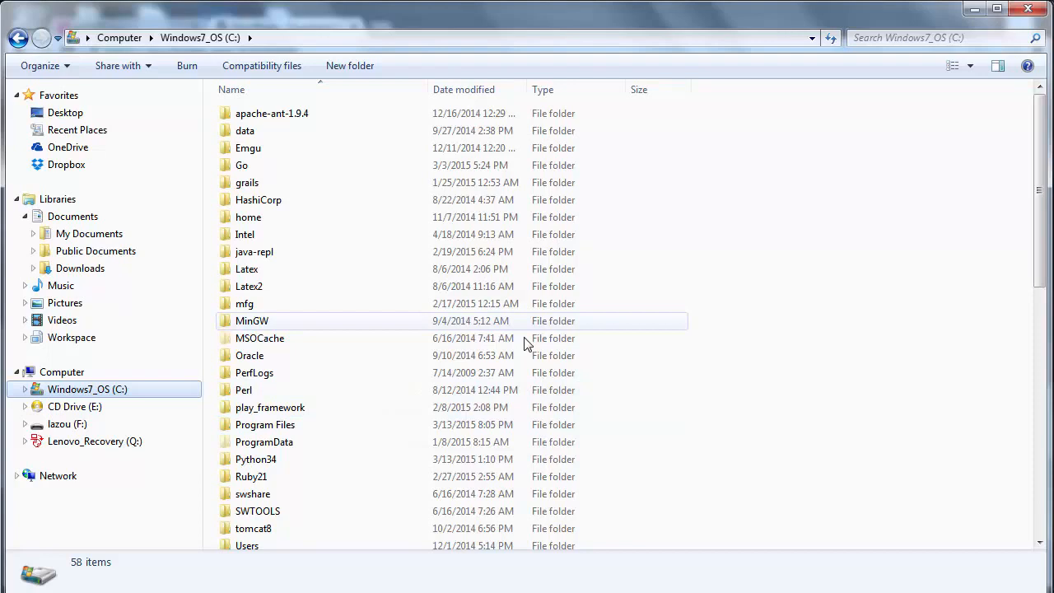
pyautogui.click(437, 363)
pyautogui.press('x')
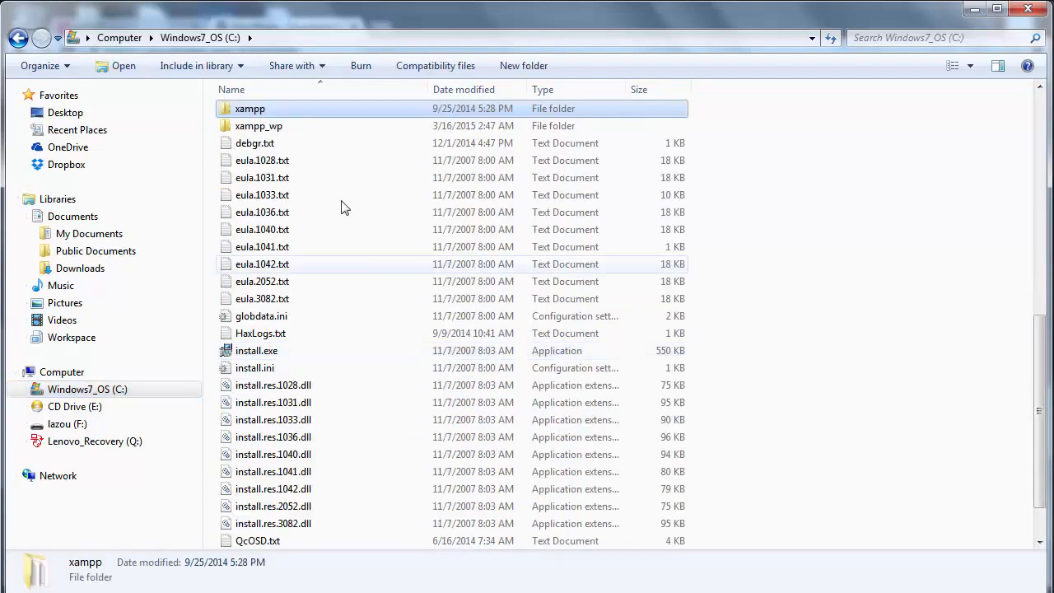
pyautogui.click(288, 128)
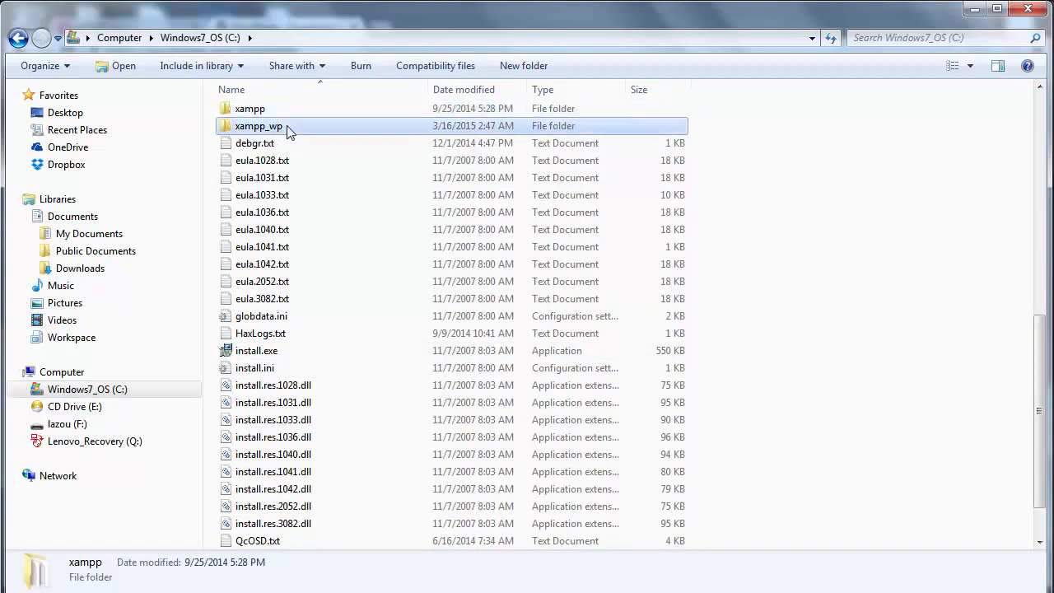
pyautogui.doubleClick(233, 112)
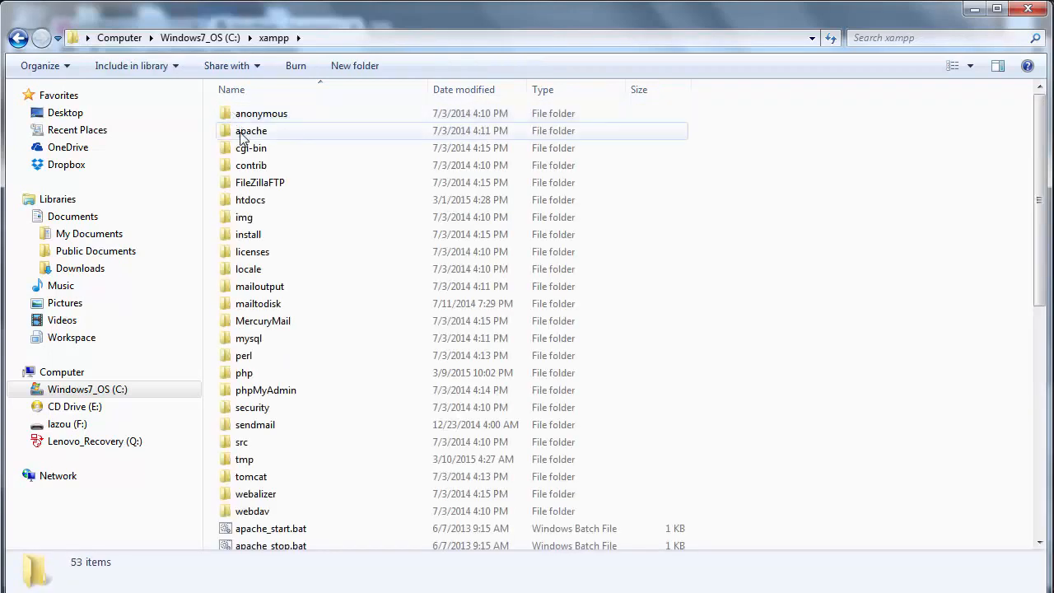
pyautogui.click(233, 37)
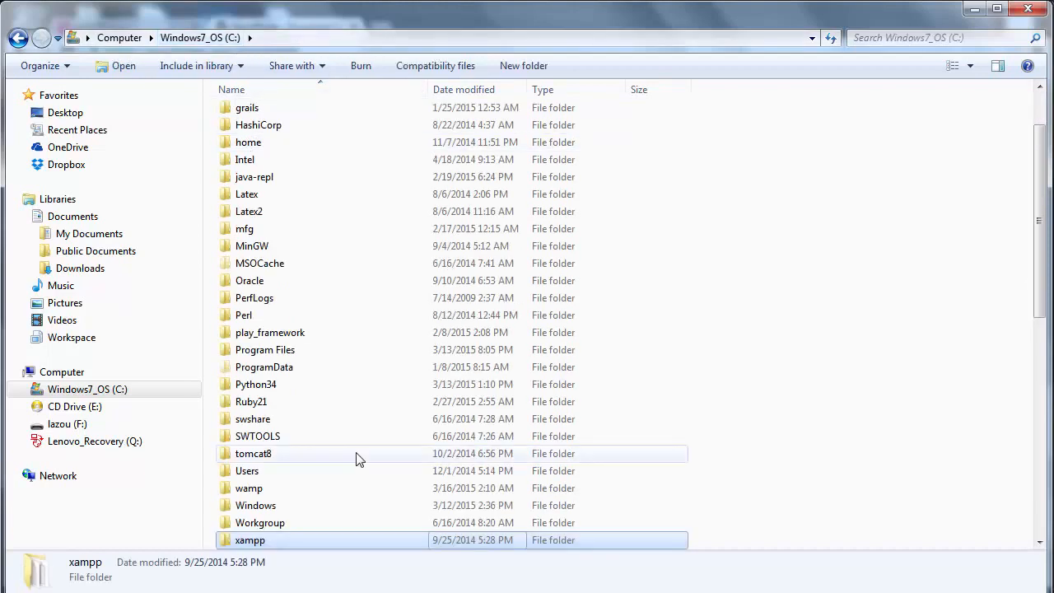
# - Open C:\xampp_wp and then its htdocs folder
pyautogui.click(283, 539)
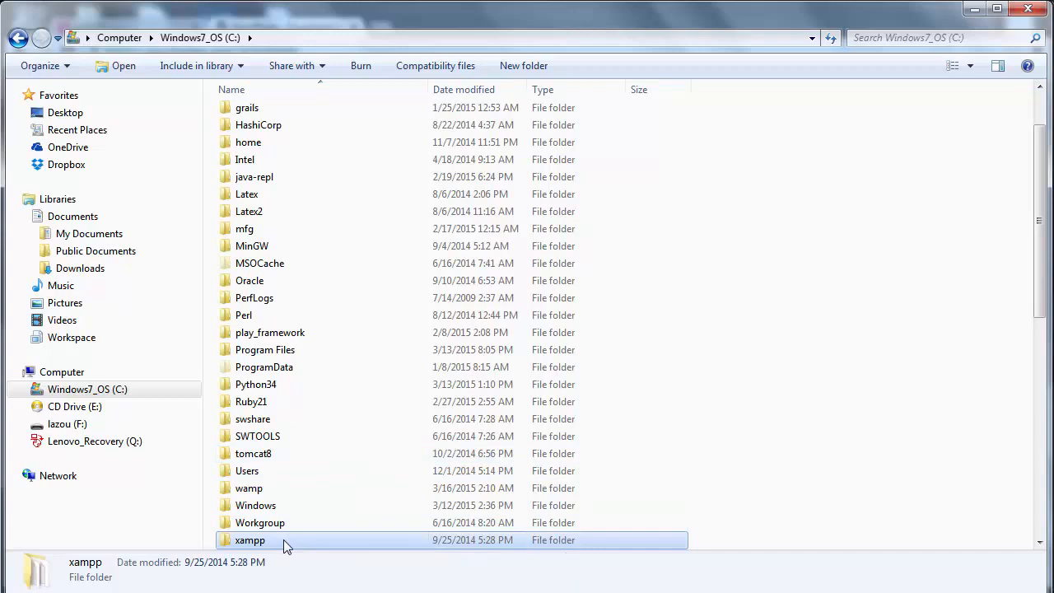
pyautogui.press('Return')
pyautogui.press('Down')
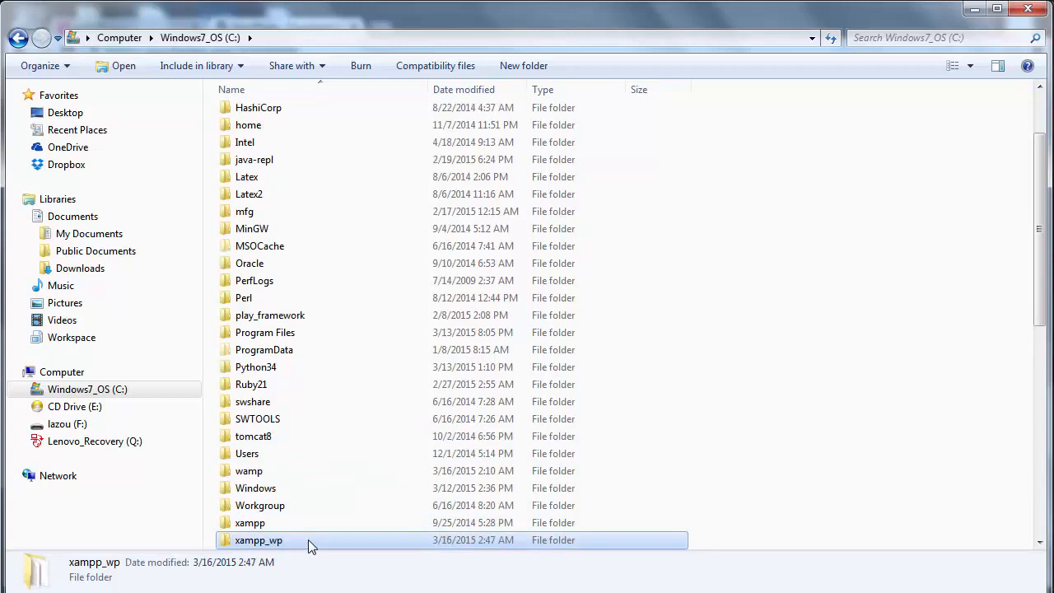
pyautogui.doubleClick(308, 539)
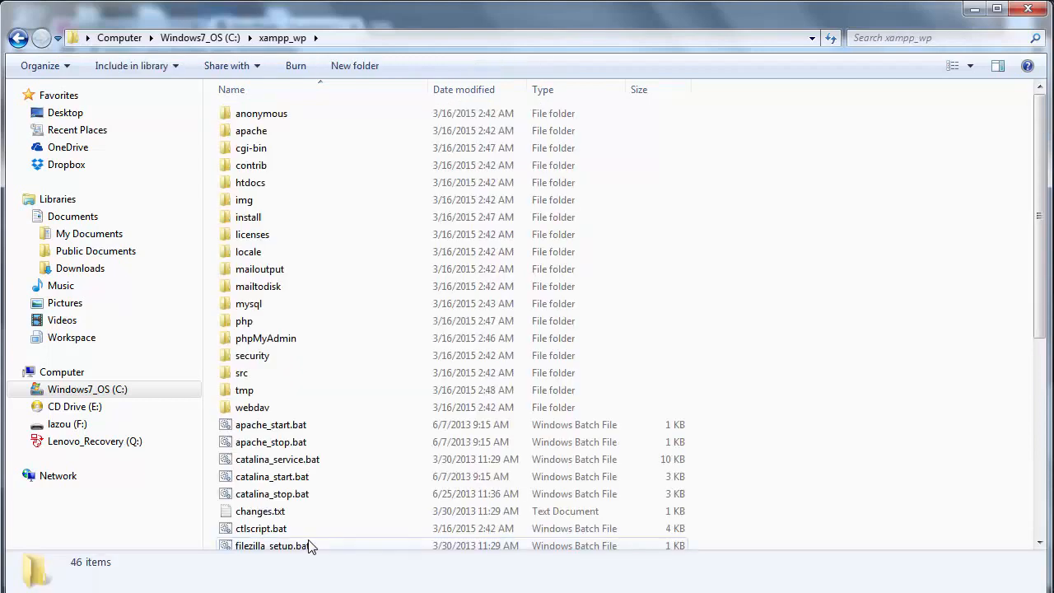
pyautogui.click(238, 183)
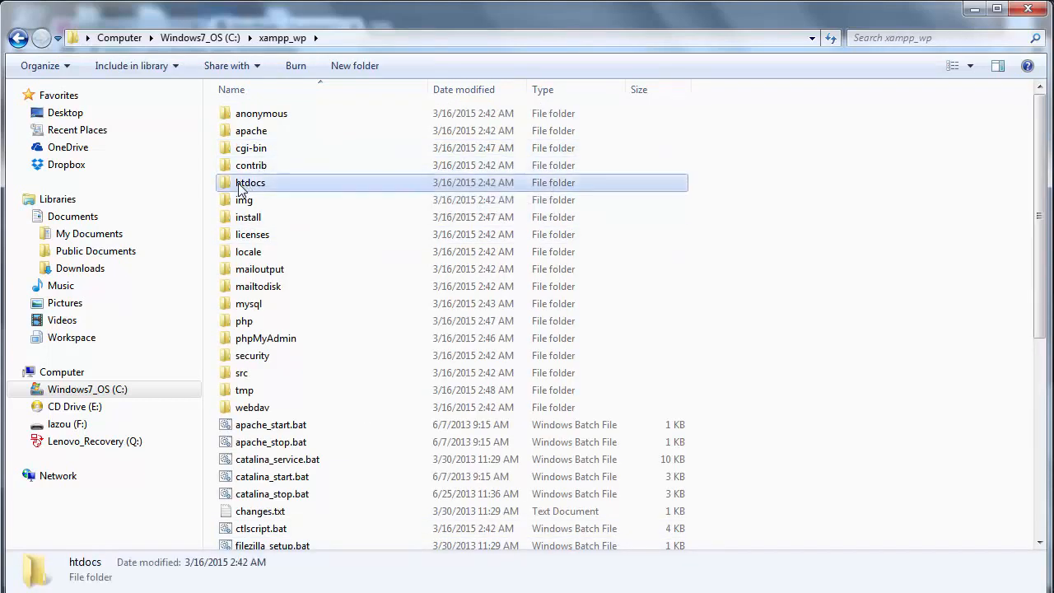
pyautogui.doubleClick(238, 183)
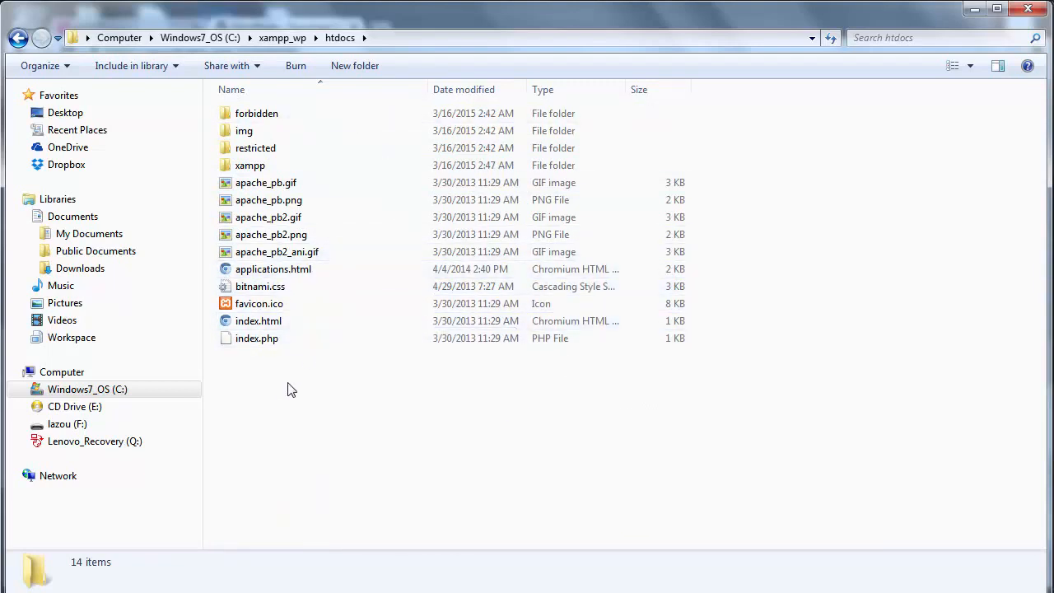
# - Reload localhost in Chrome's XAMPP tab, then return to the htdocs Explorer window
pyautogui.hotkey('alt', 'Tab')
pyautogui.click(122, 27)
pyautogui.click(165, 51)
pyautogui.write('localhost:8')
pyautogui.press('BackSpace')
pyautogui.press('BackSpace')
pyautogui.press('BackSpace')
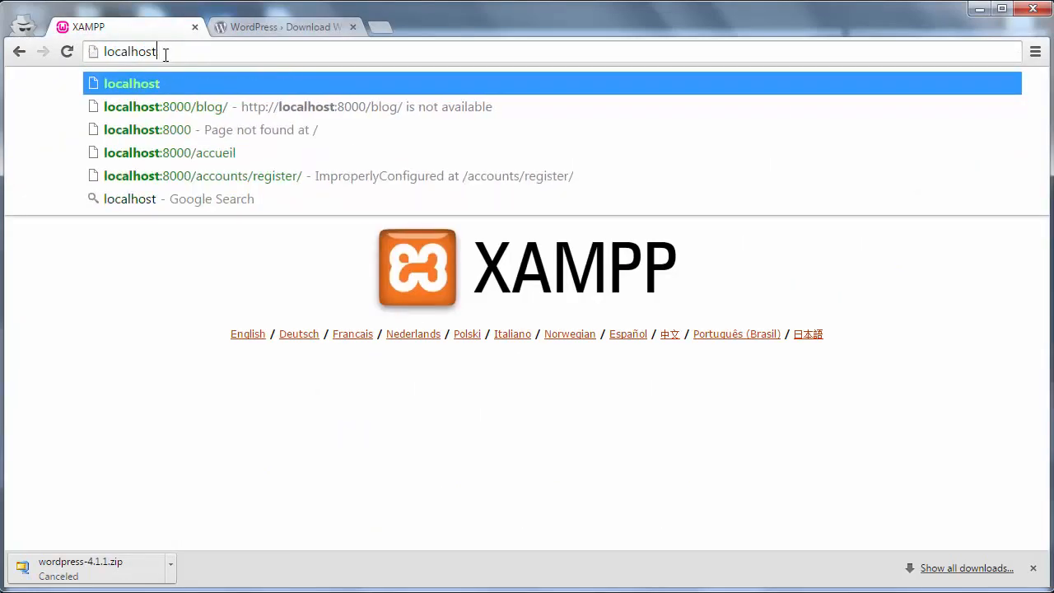
pyautogui.press('Return')
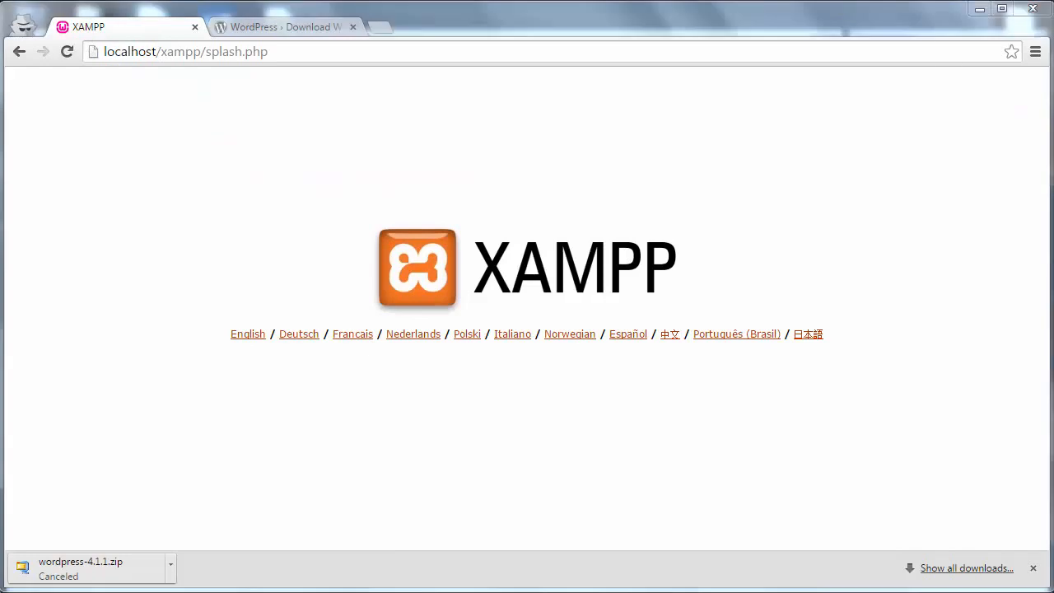
pyautogui.moveTo(197, 587)
pyautogui.click(305, 517)
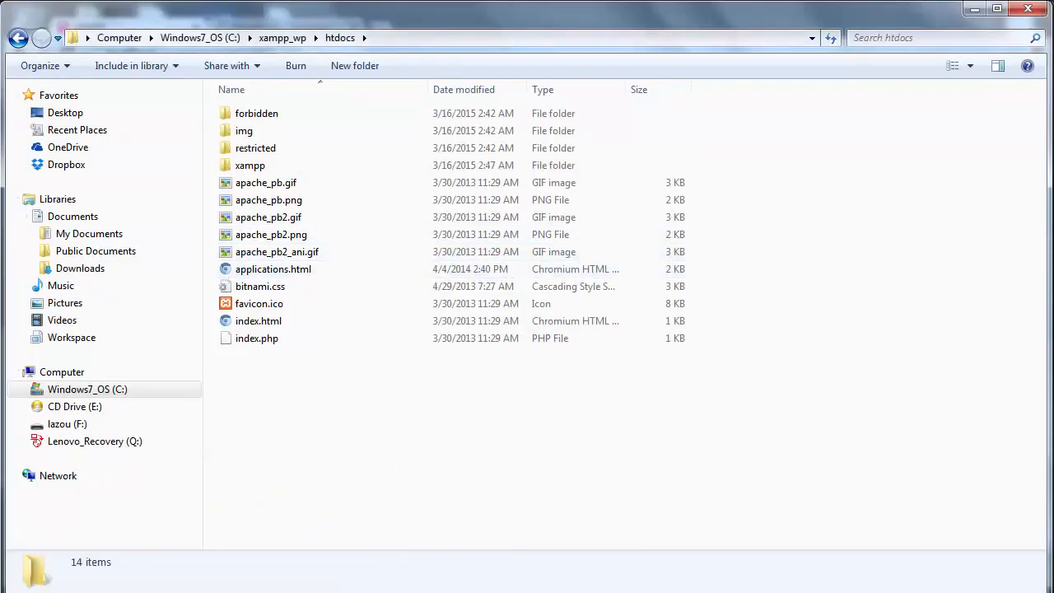
# - Paste wordpress-4.1.1-fr_FR.zip into htdocs and extract it there
pyautogui.moveTo(197, 586)
pyautogui.click(184, 476)
pyautogui.hotkey('ctrl', 'v')
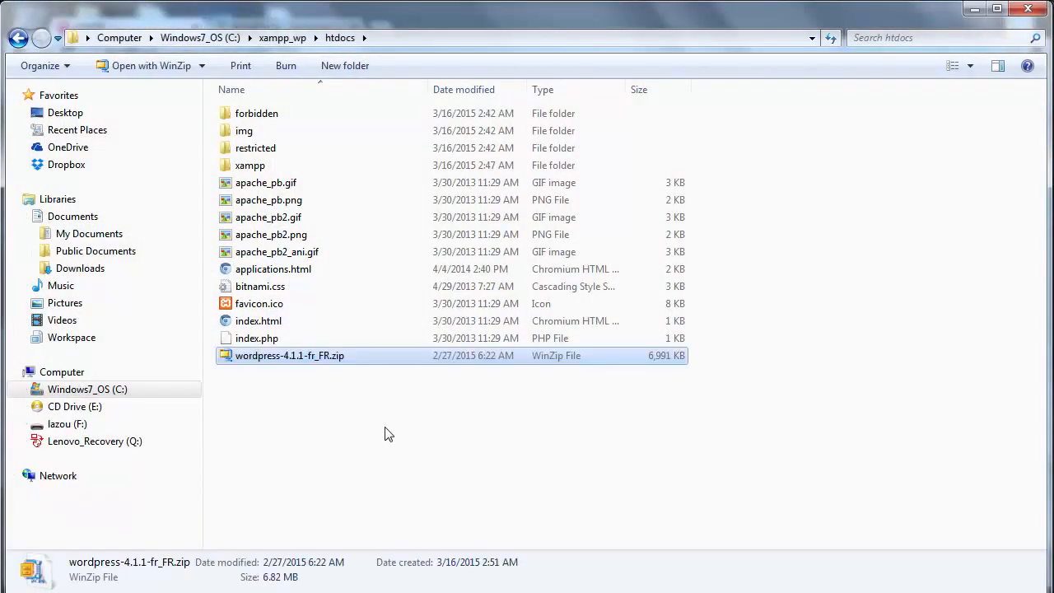
pyautogui.rightClick(265, 365)
pyautogui.click(328, 368)
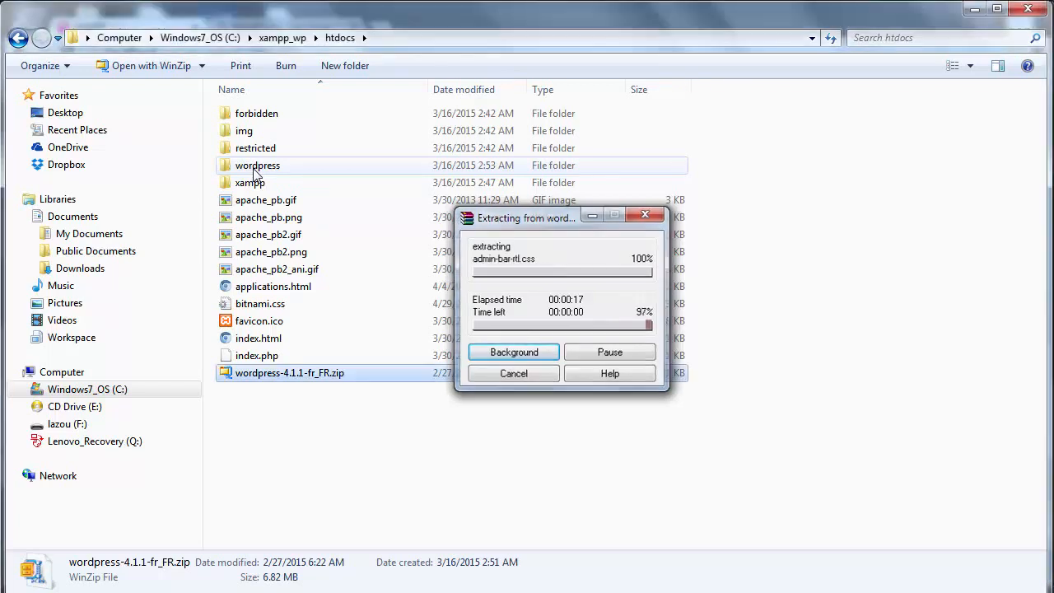
# - Delete the zip archive, leaving the extracted wordpress folder
pyautogui.press('Delete')
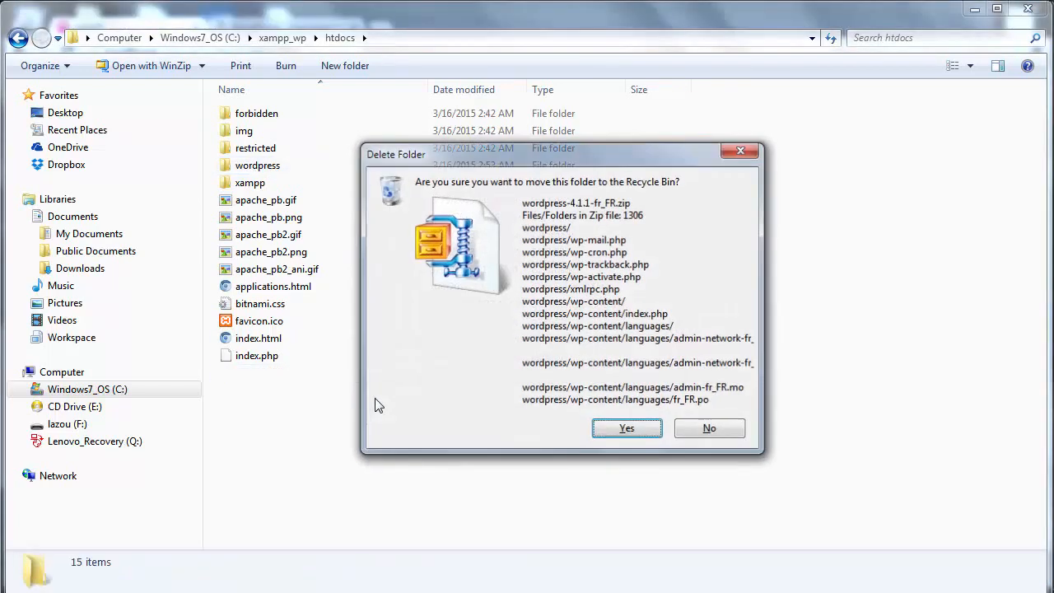
pyautogui.press('Return')
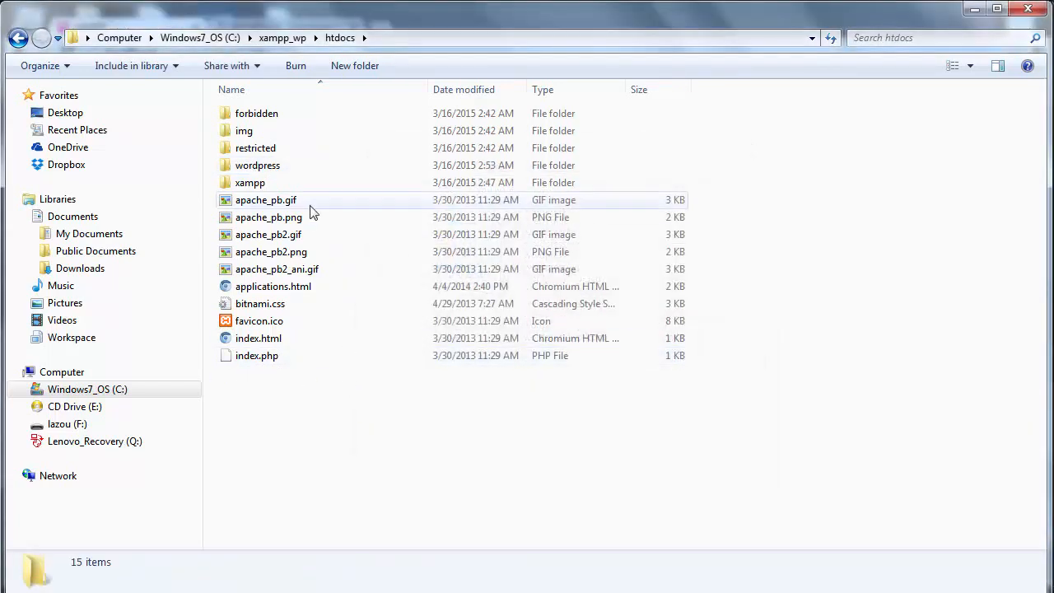
pyautogui.click(249, 168)
# - Keep the wordpress folder's name and confirm it holds wp-admin, wp-content and wp-includes
pyautogui.click(249, 168)
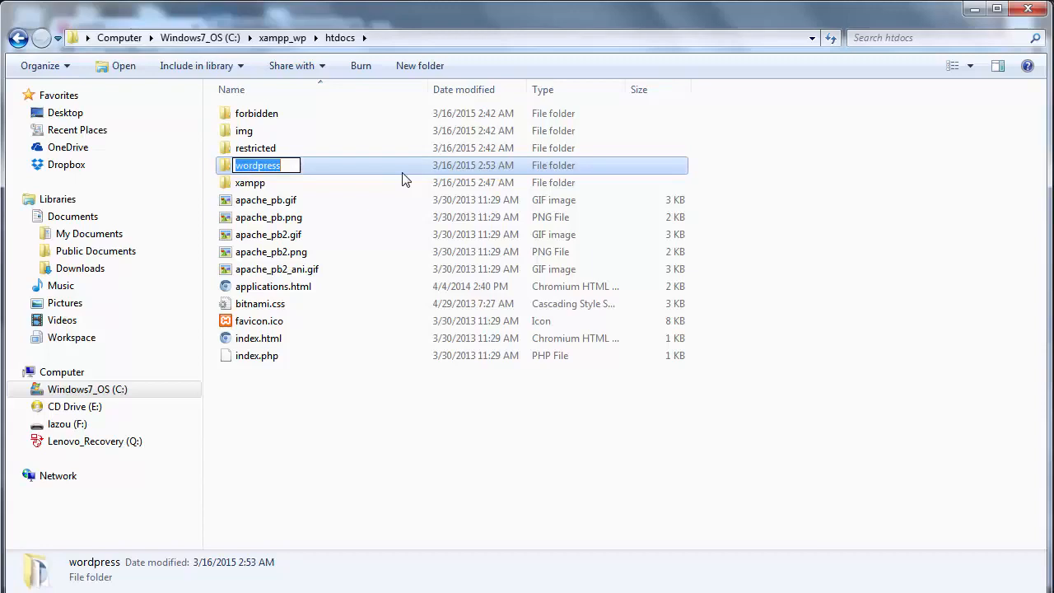
pyautogui.click(351, 163)
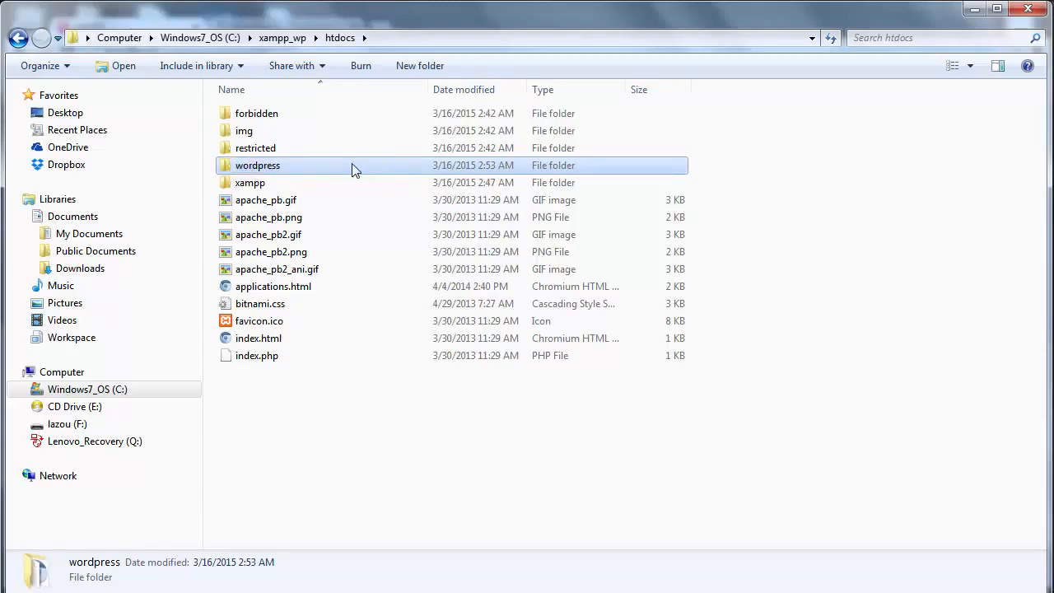
pyautogui.doubleClick(305, 164)
pyautogui.moveTo(261, 490); pyautogui.dragTo(344, 86)
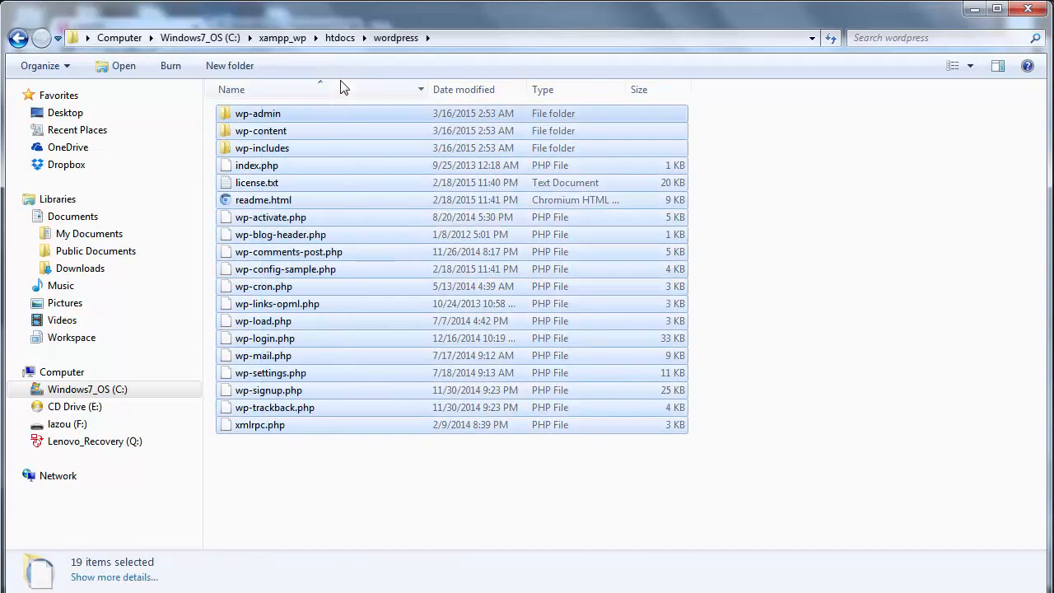
pyautogui.press('BackSpace')
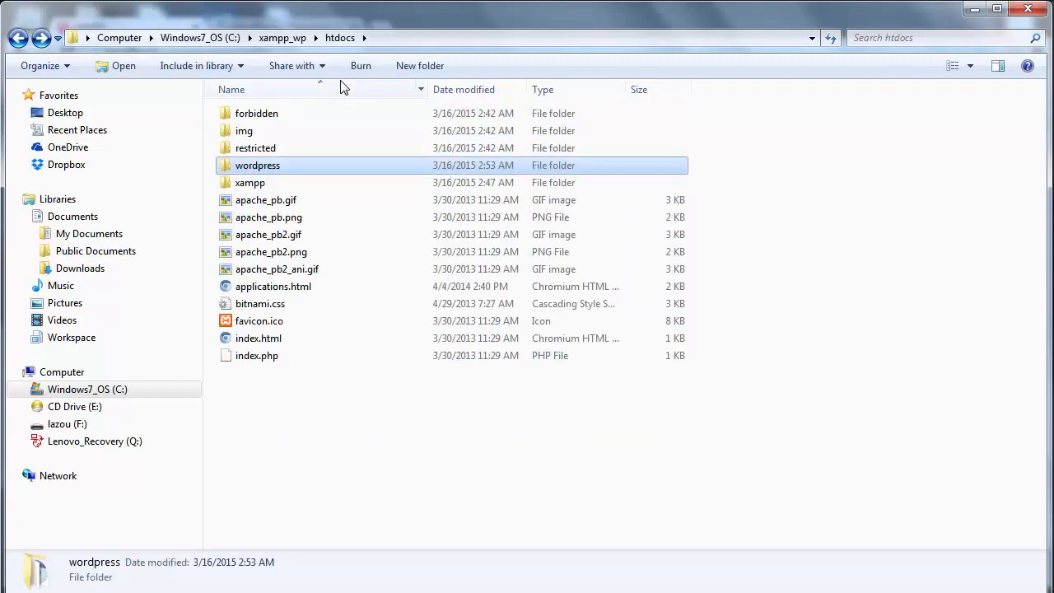
# - In Chrome, replace xampp/splash.php in the localhost address with wordpress
pyautogui.click(304, 592)
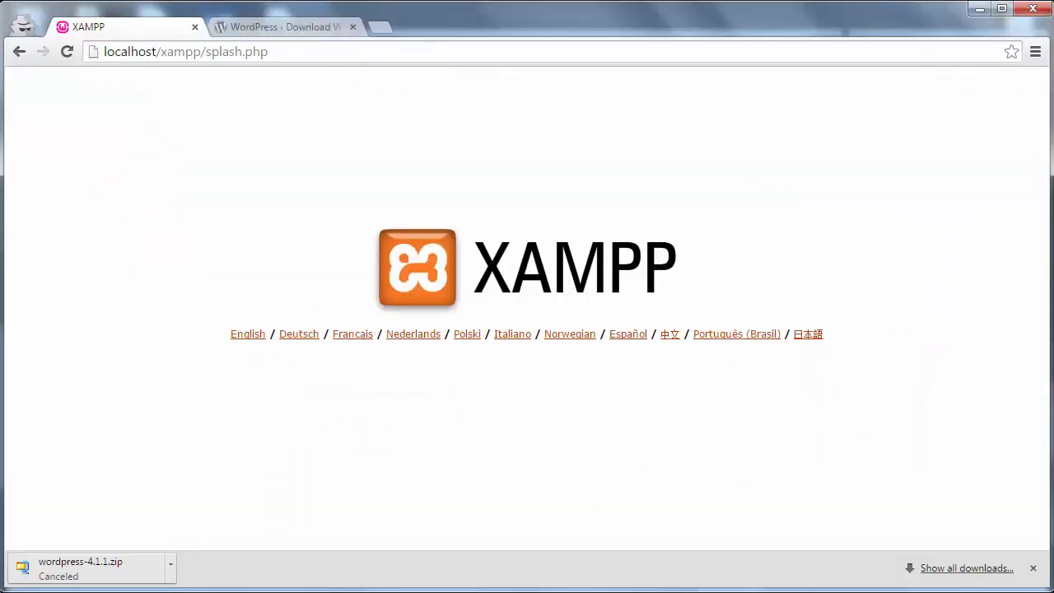
pyautogui.click(281, 592)
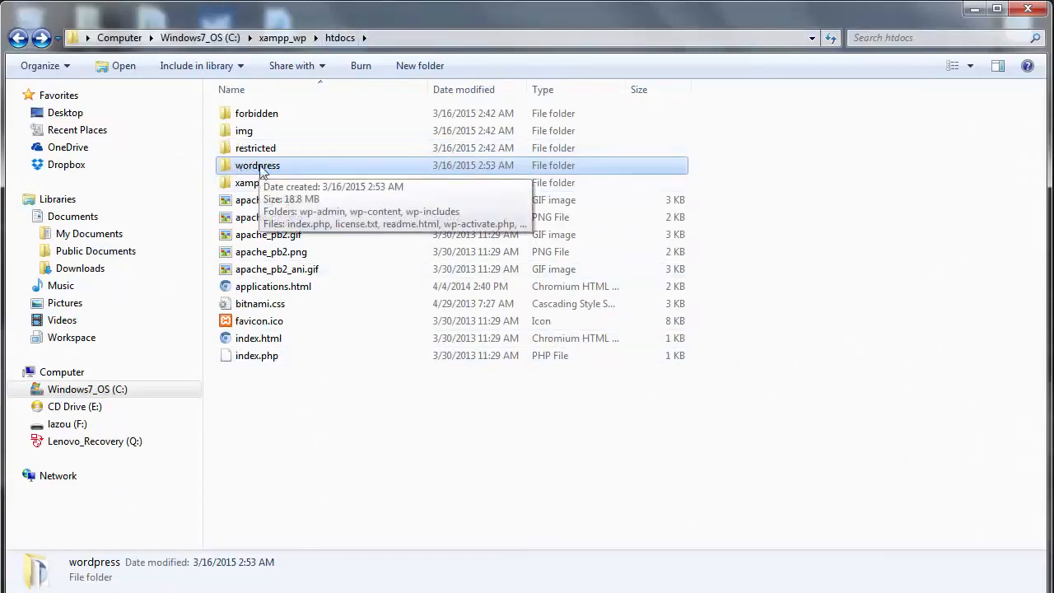
pyautogui.click(296, 592)
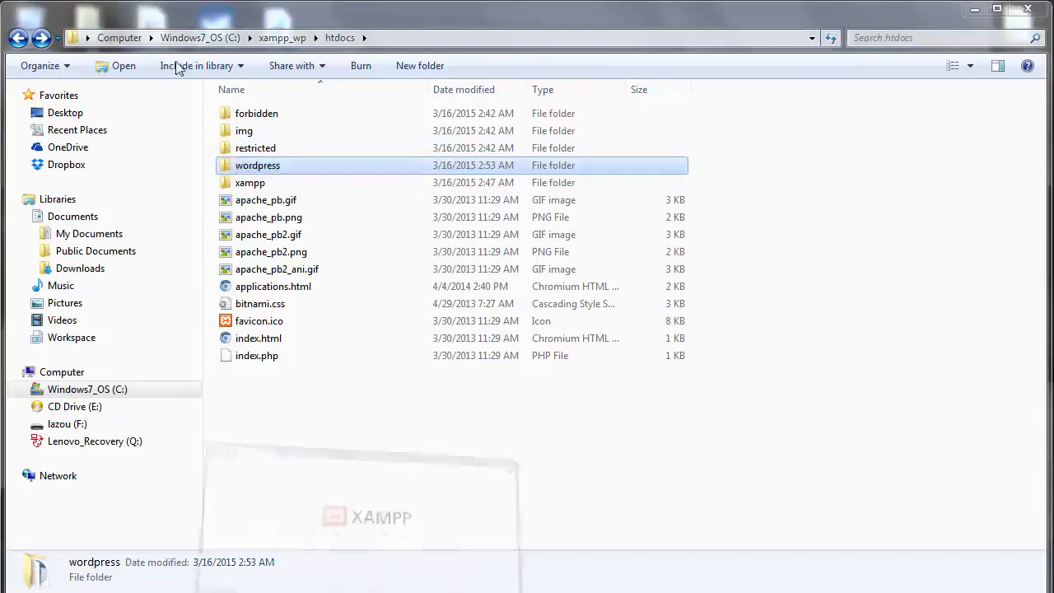
pyautogui.moveTo(165, 53); pyautogui.dragTo(678, 60)
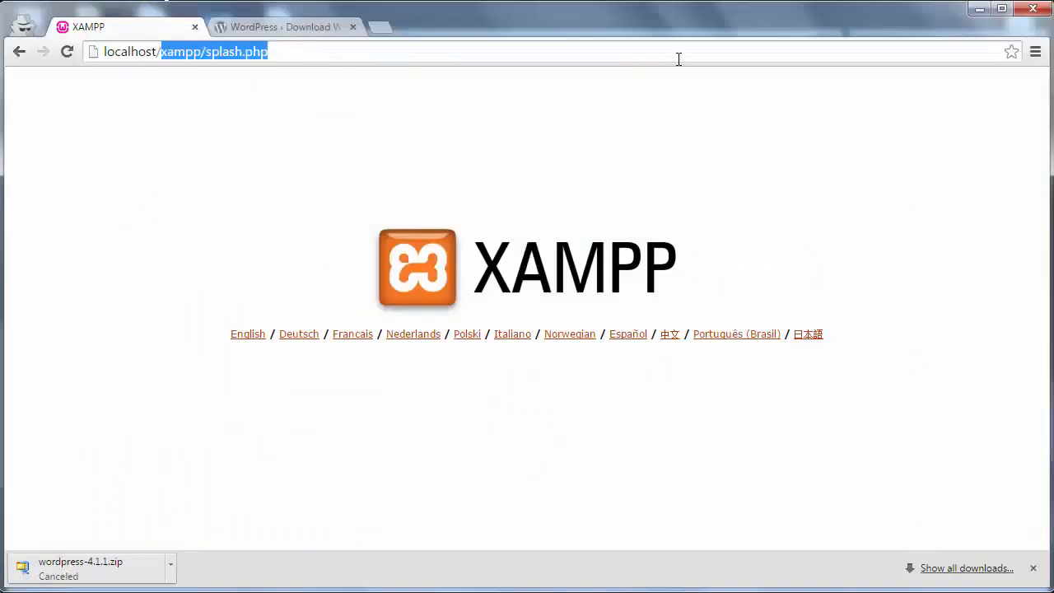
pyautogui.write('wordpress')
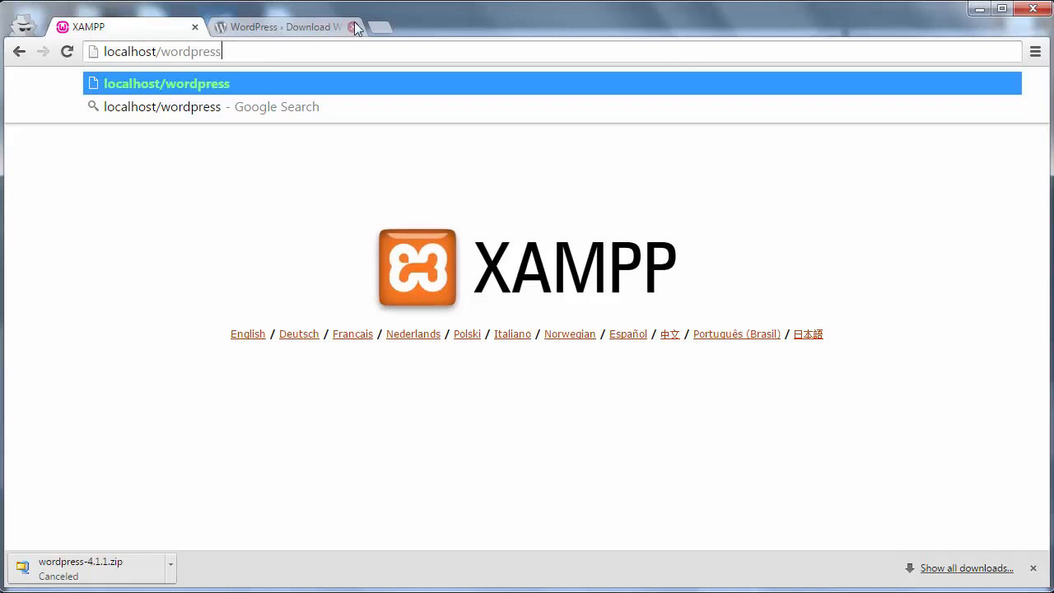
pyautogui.click(381, 26)
pyautogui.write('127.0.0.1')
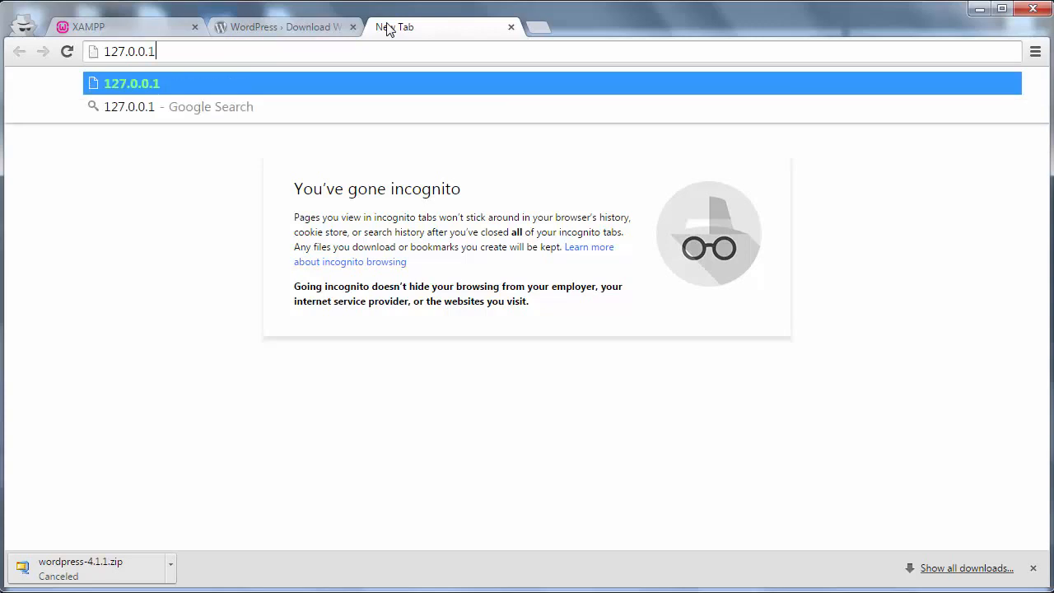
pyautogui.press('Return')
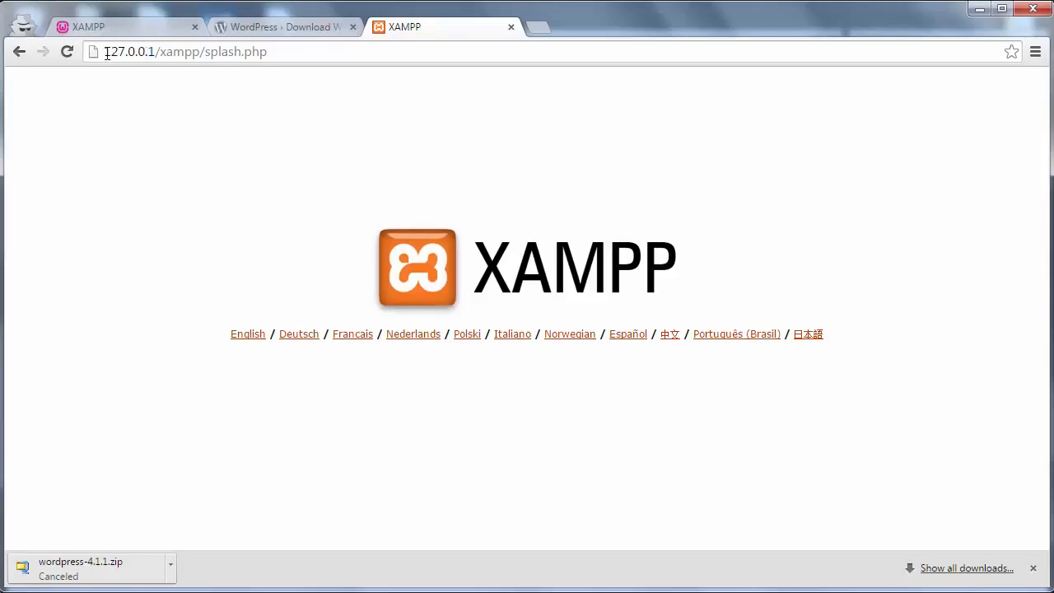
pyautogui.moveTo(106, 54); pyautogui.dragTo(150, 51)
pyautogui.click(511, 27)
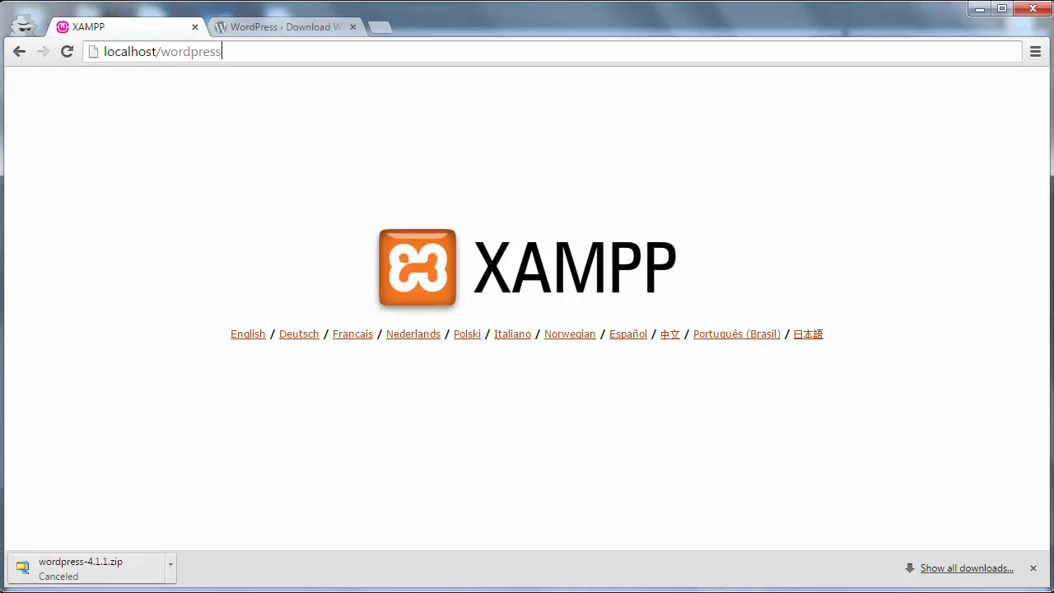
pyautogui.click(87, 592)
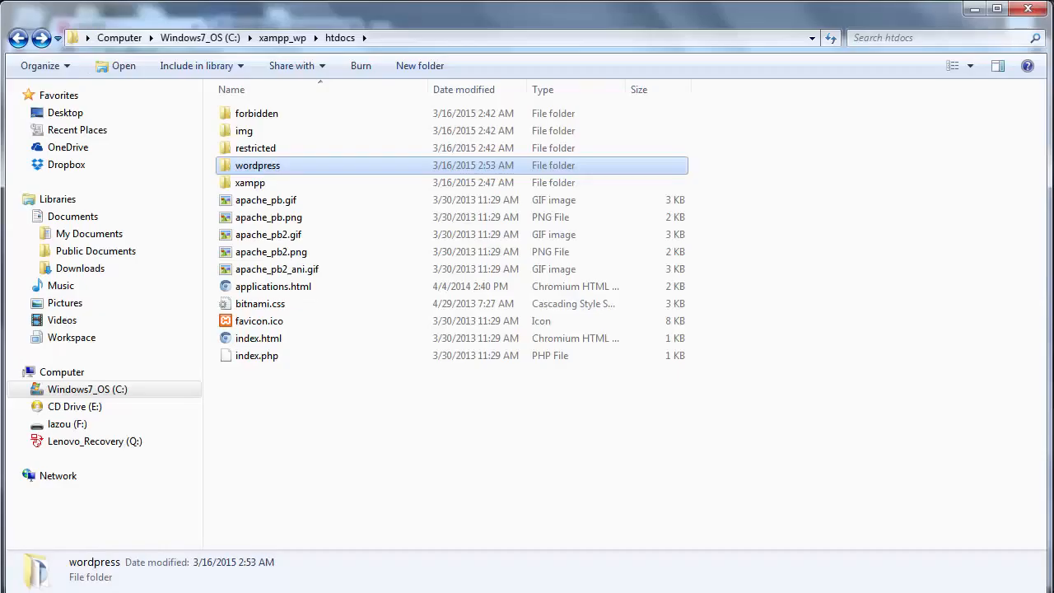
pyautogui.doubleClick(242, 167)
pyautogui.click(124, 592)
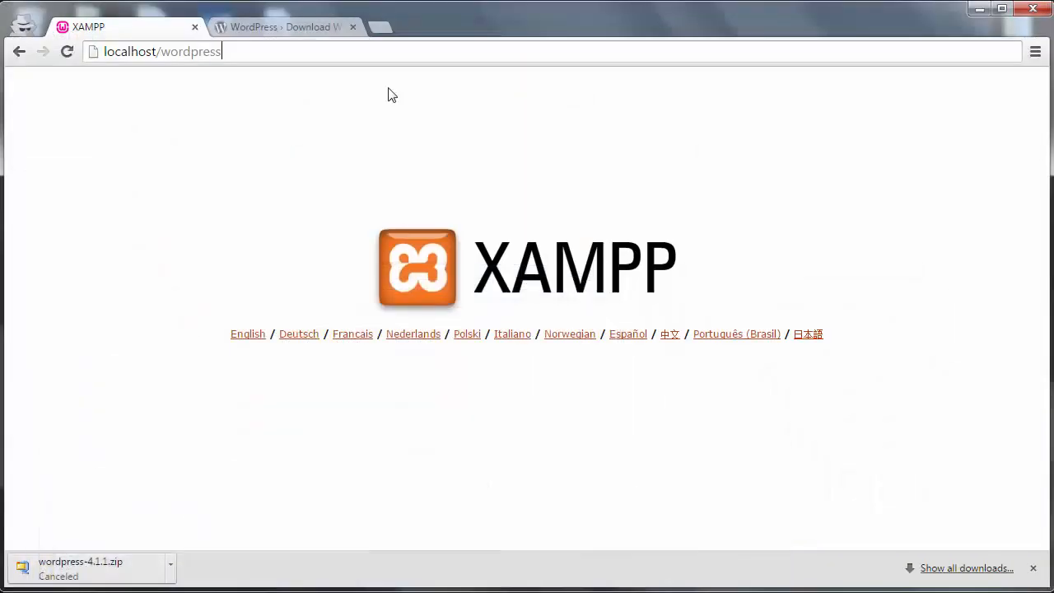
pyautogui.press('Return')
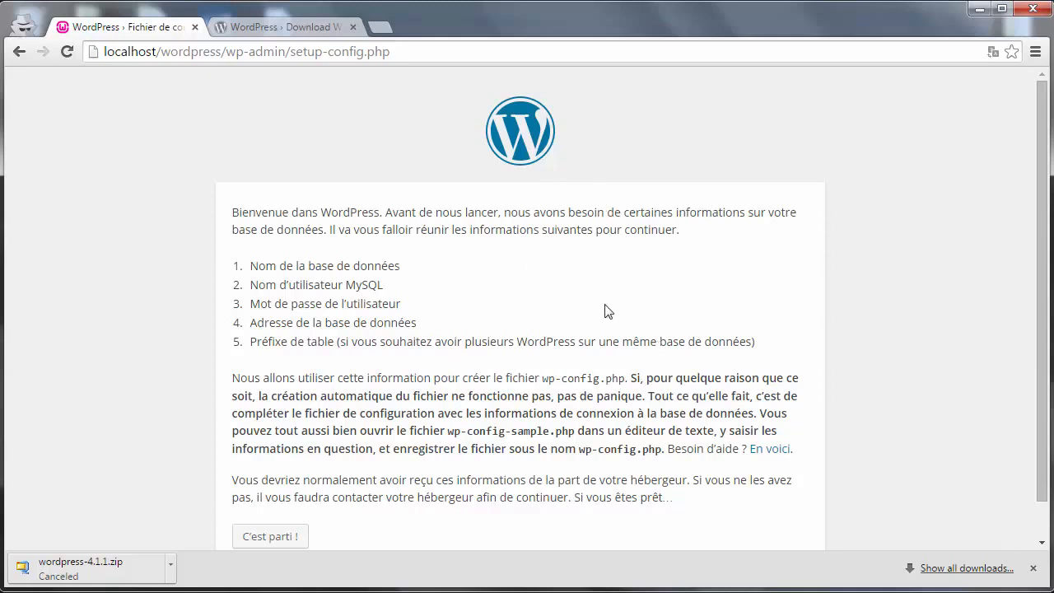
# - Dismiss the download notices, begin database configuration, and overwrite the database name with sima
pyautogui.scroll(-1, 1042, 247)
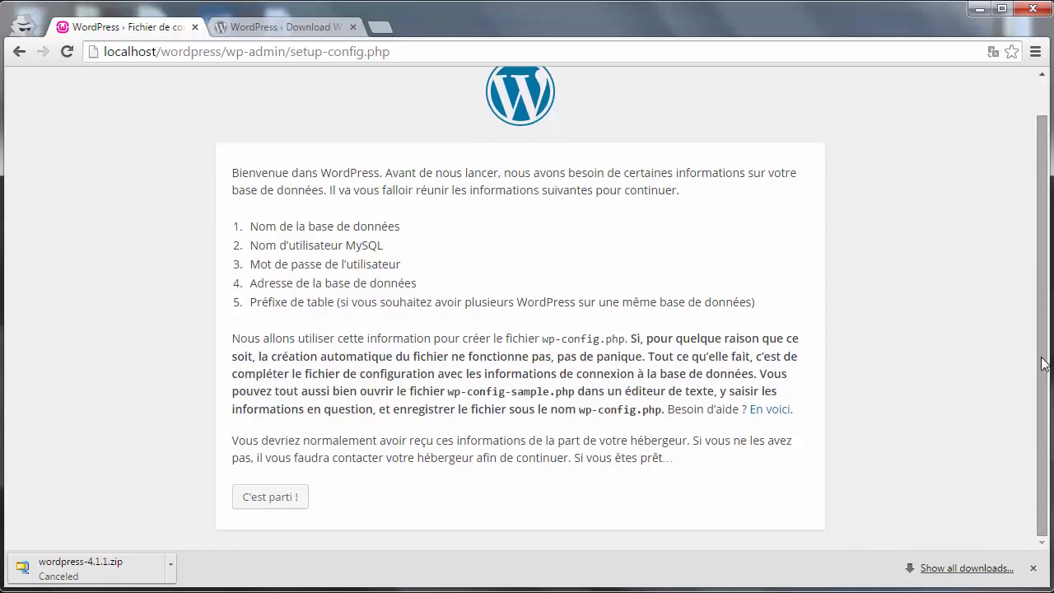
pyautogui.click(1034, 569)
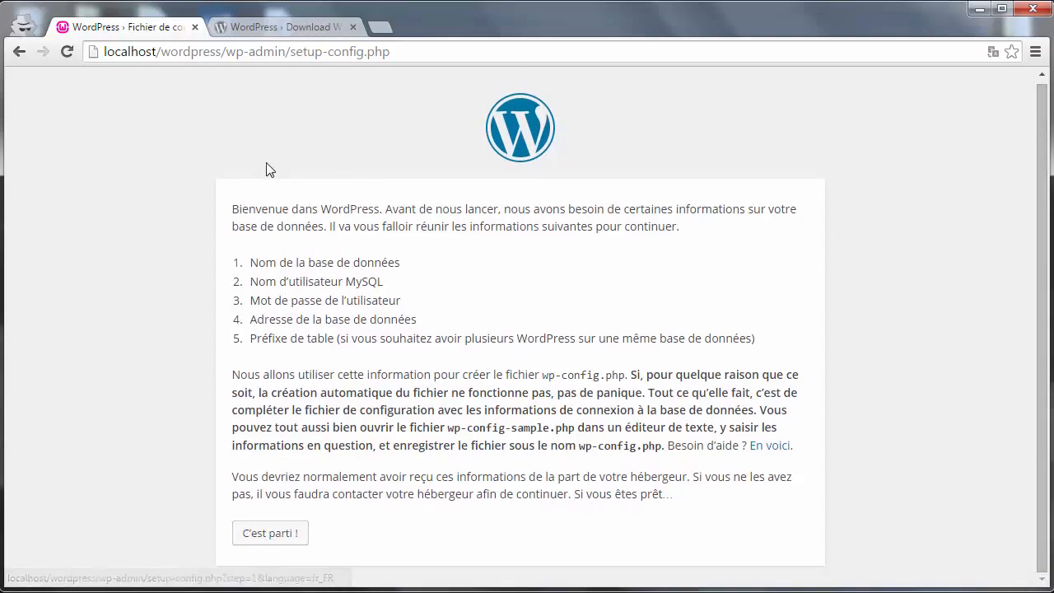
pyautogui.click(271, 533)
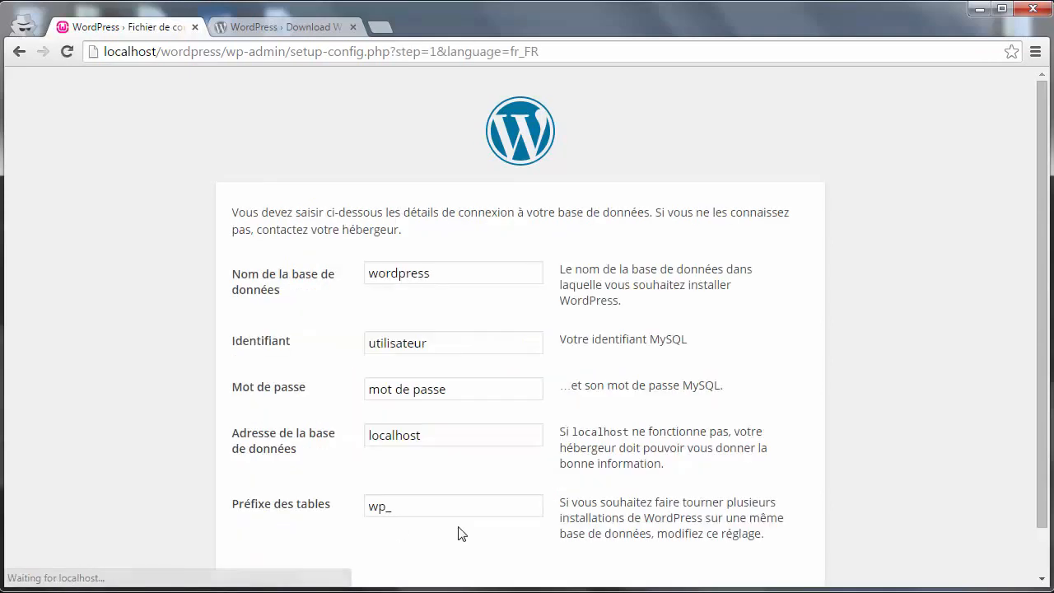
pyautogui.moveTo(435, 275); pyautogui.dragTo(336, 285)
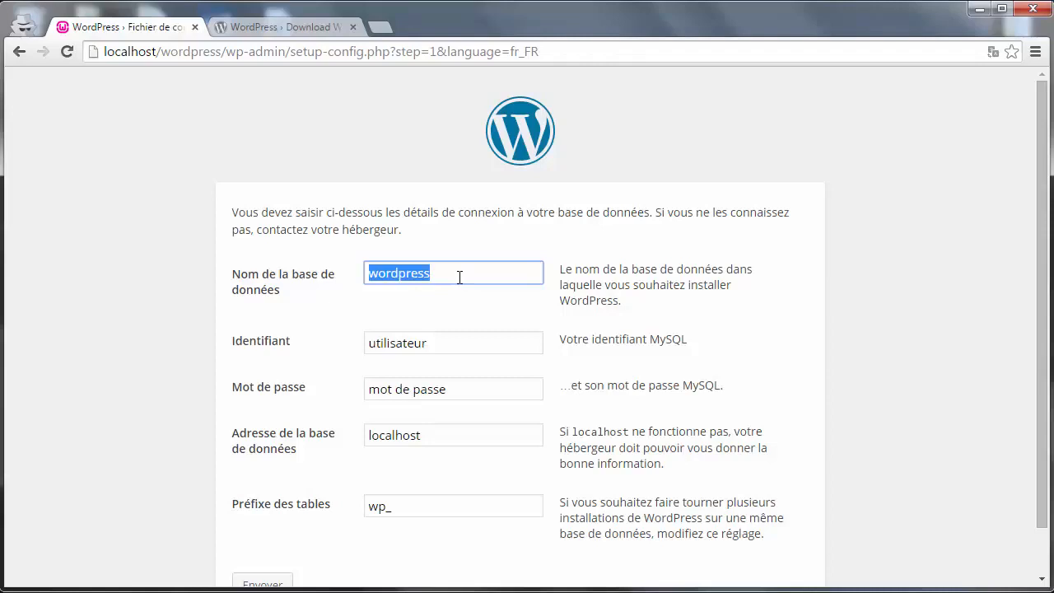
pyautogui.write('stel')
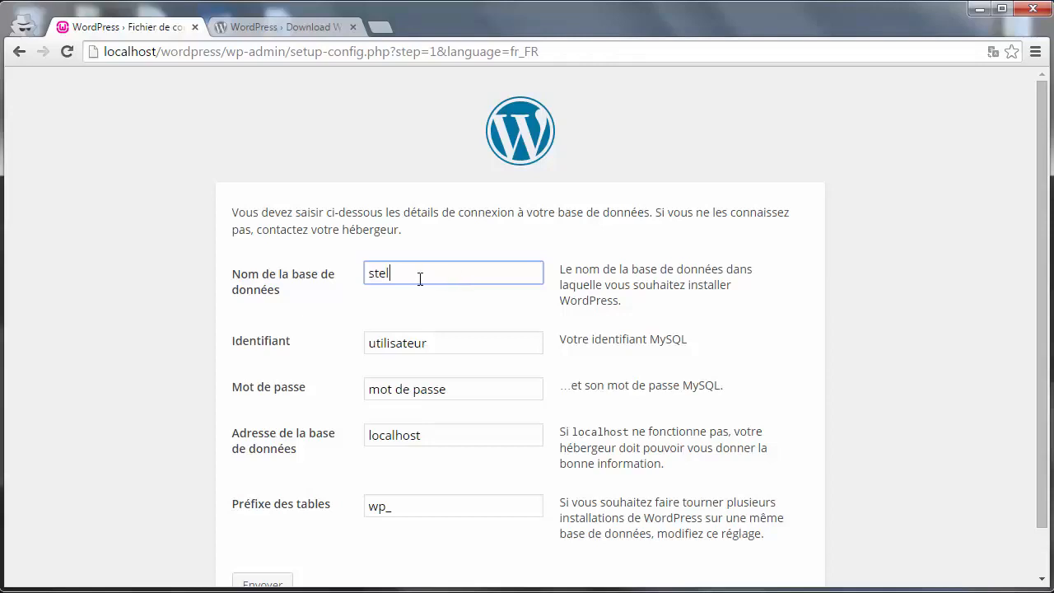
pyautogui.moveTo(420, 279); pyautogui.dragTo(341, 272)
pyautogui.write('sima')
pyautogui.moveTo(432, 274); pyautogui.dragTo(322, 287)
# - Revert the database name to wordpress and open a new empty browser tab
pyautogui.click(66, 591)
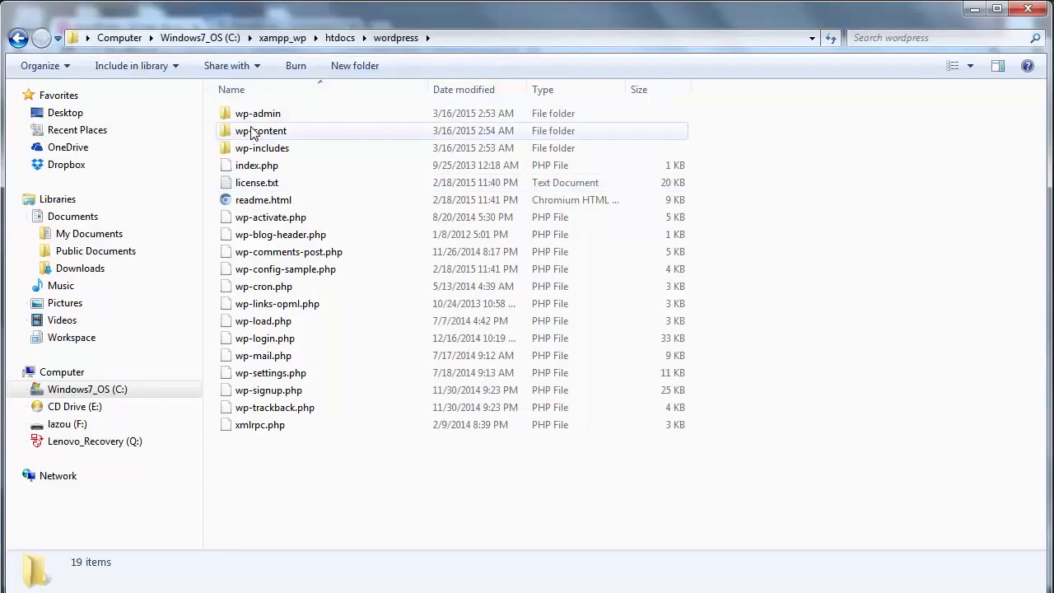
pyautogui.click(338, 40)
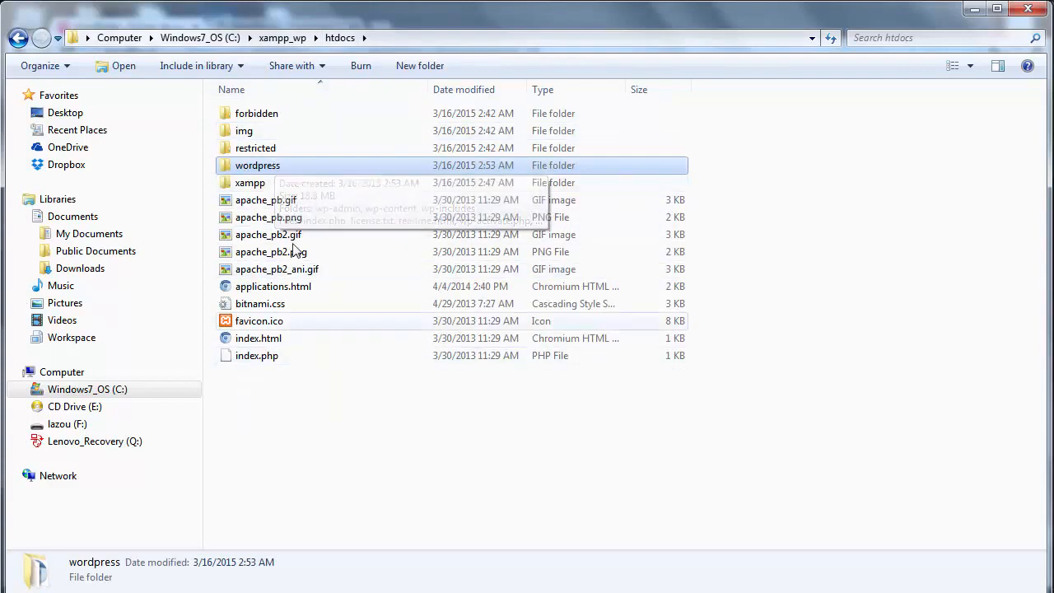
pyautogui.moveTo(318, 165)
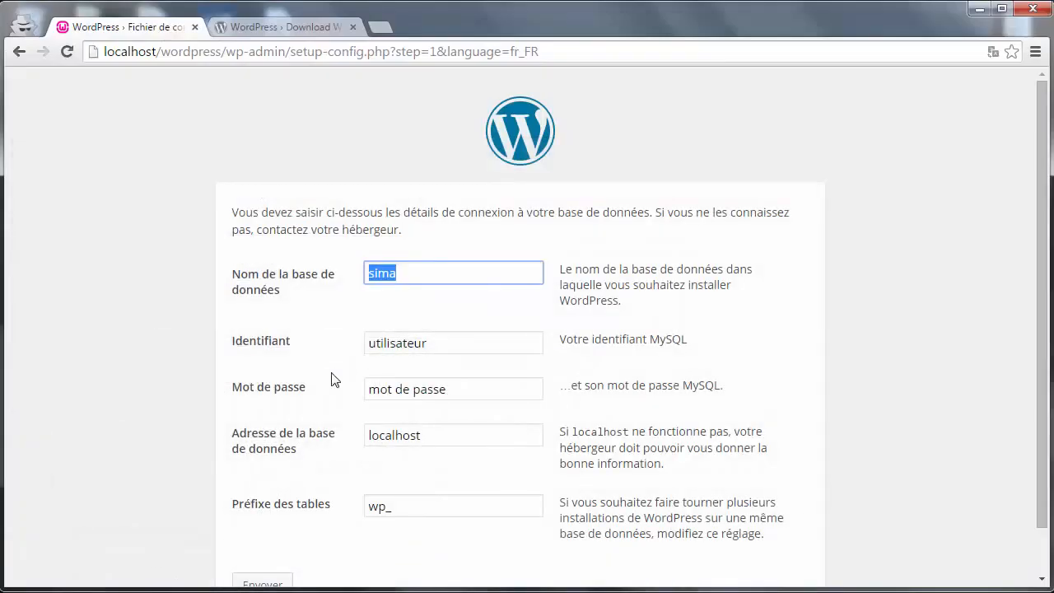
pyautogui.hotkey('ctrl', 'z')
pyautogui.hotkey('ctrl', 'z')
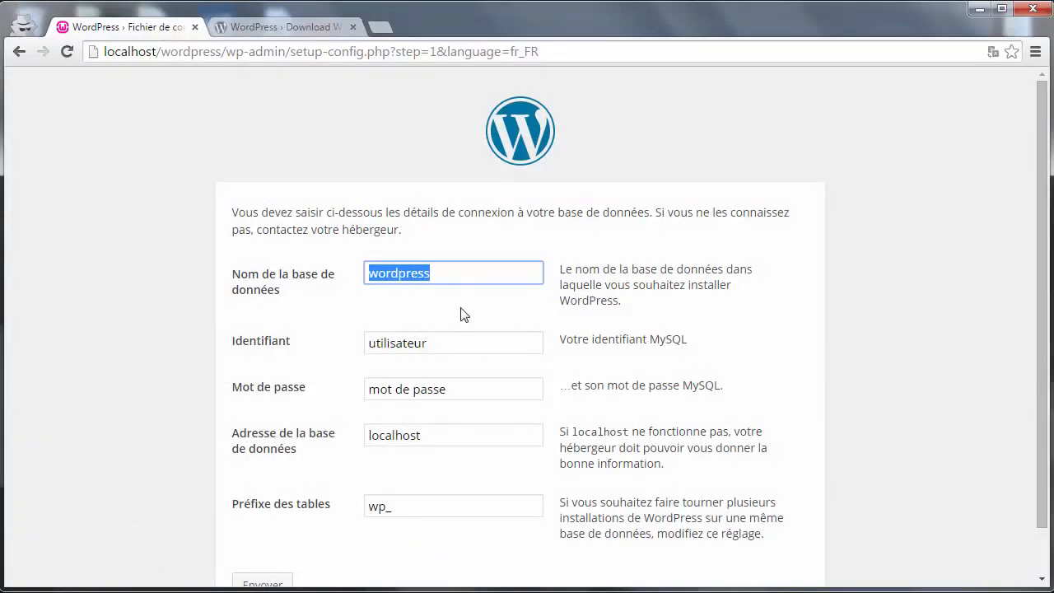
pyautogui.click(452, 273)
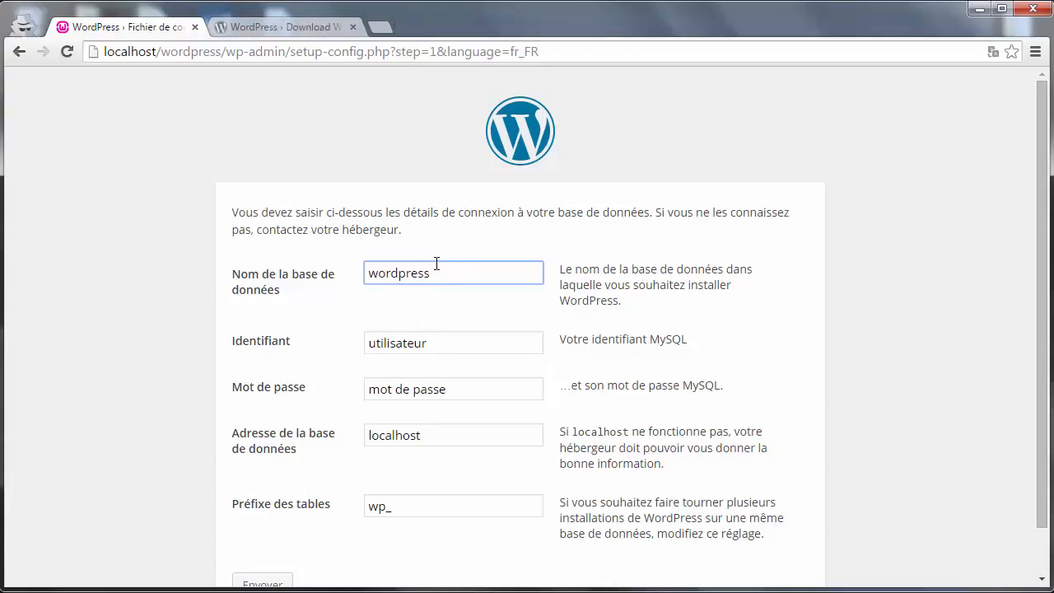
pyautogui.click(379, 27)
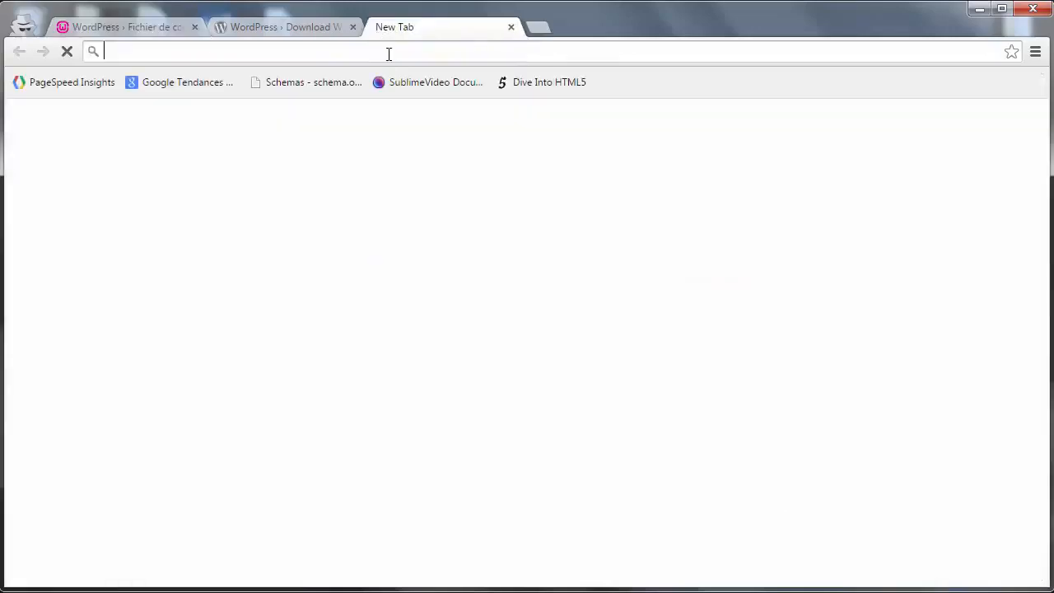
# - Enter localhost/phpmyadmin in the new tab's address bar, dropping the :8000 port
pyautogui.write('localhost:8000')
pyautogui.press('BackSpace')
pyautogui.press('BackSpace')
pyautogui.press('BackSpace')
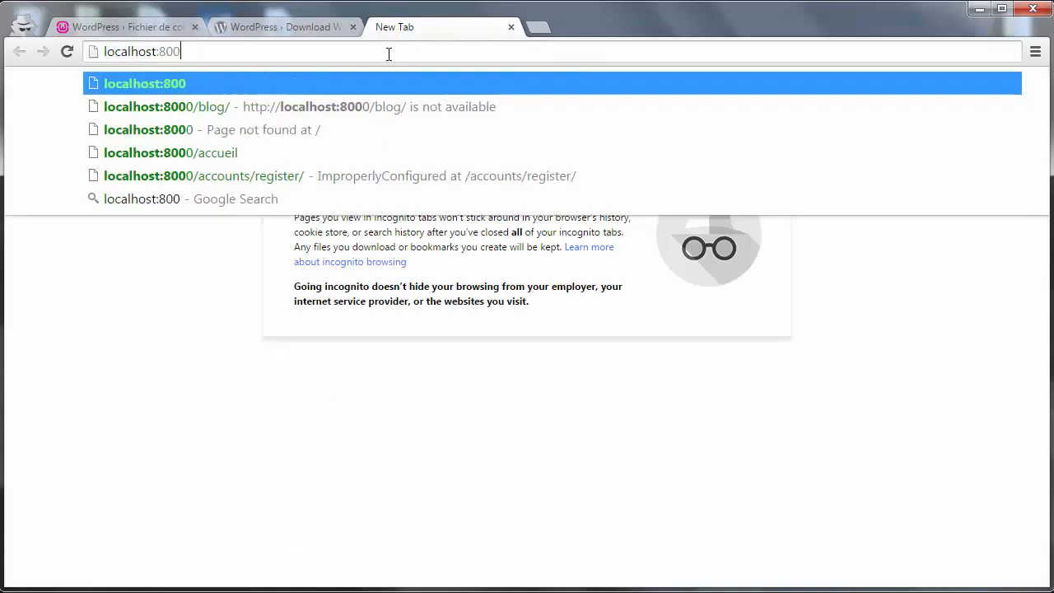
pyautogui.press('BackSpace')
pyautogui.press('BackSpace')
pyautogui.write('/phpmy')
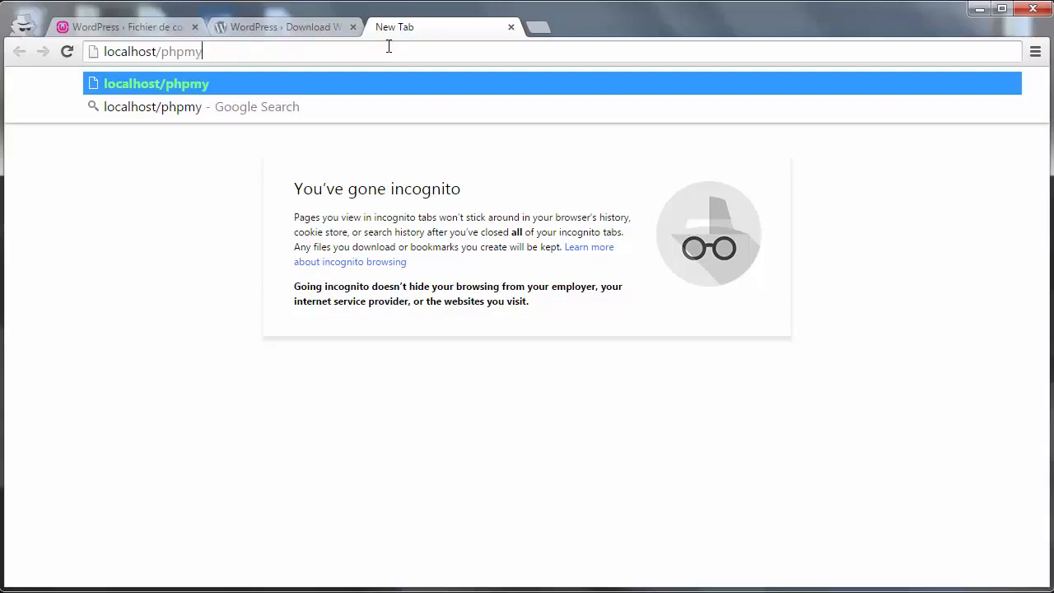
pyautogui.write('admin')
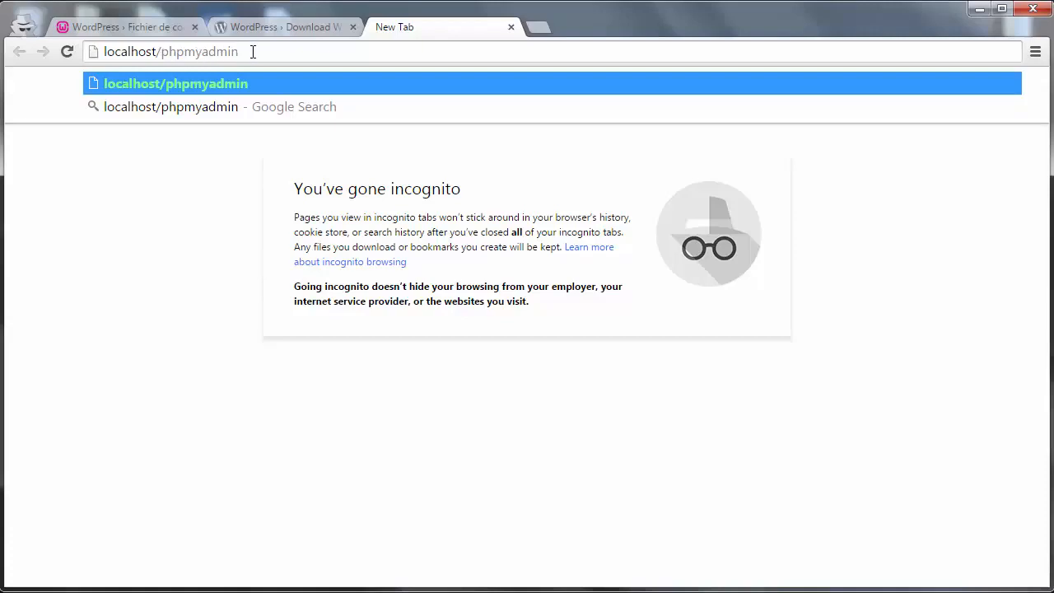
pyautogui.moveTo(249, 51); pyautogui.dragTo(166, 54)
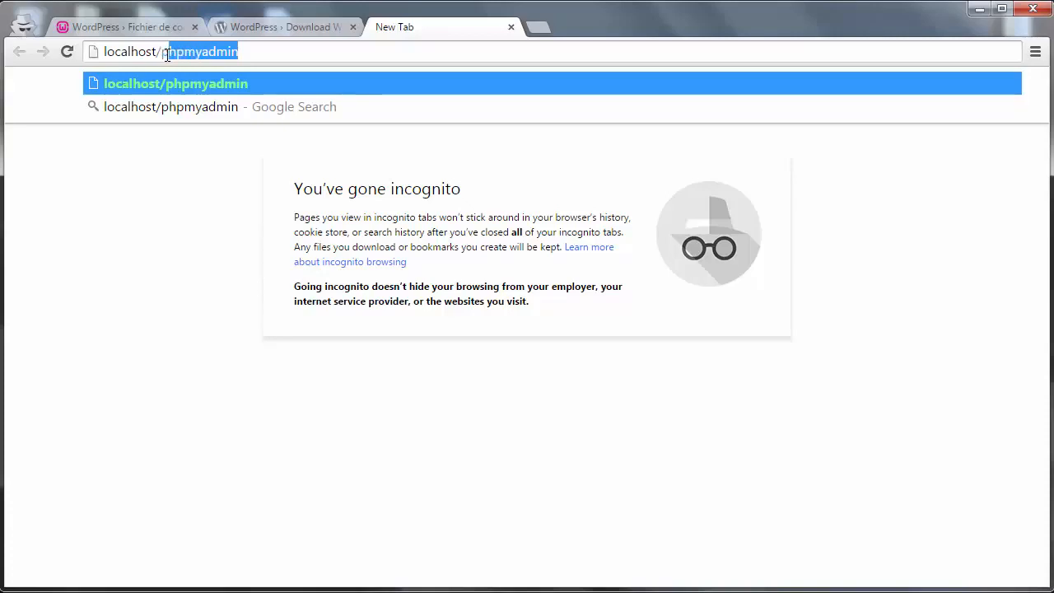
pyautogui.click(234, 210)
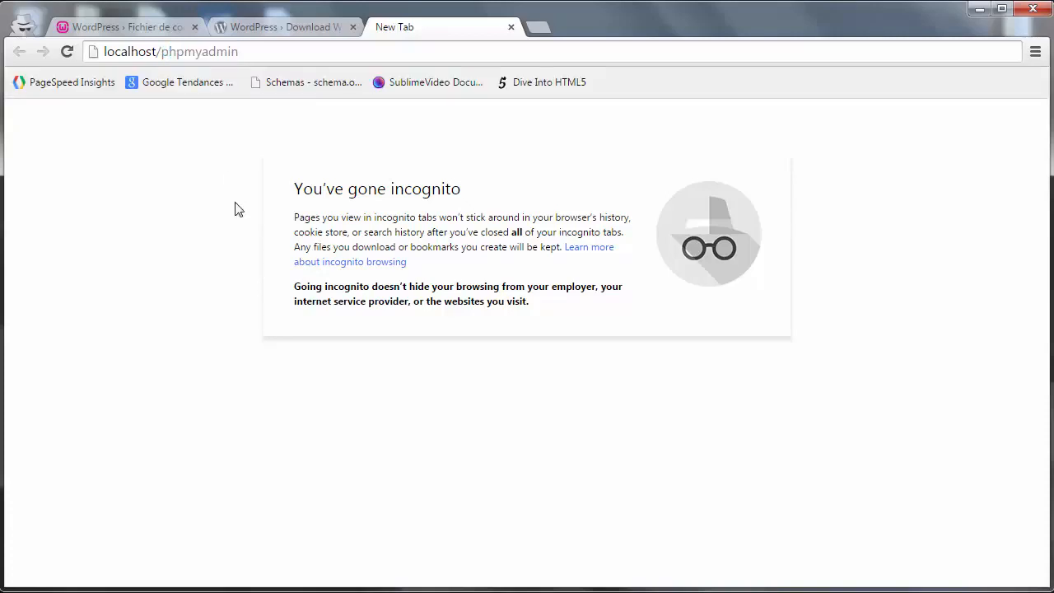
# - Briefly open and close Command Prompt, then load localhost/phpmyadmin
pyautogui.click(23, 592)
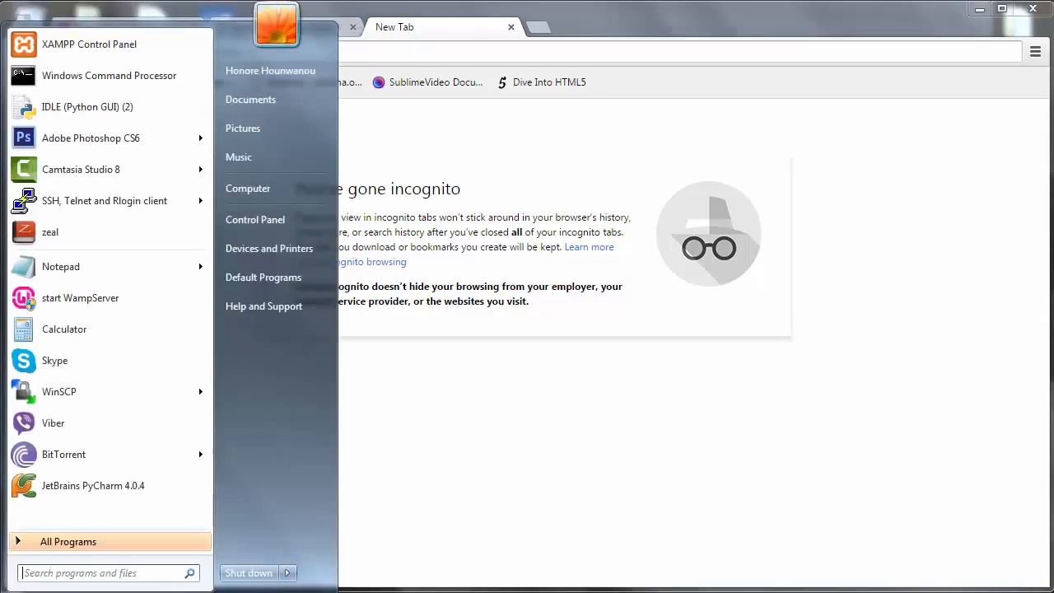
pyautogui.click(110, 76)
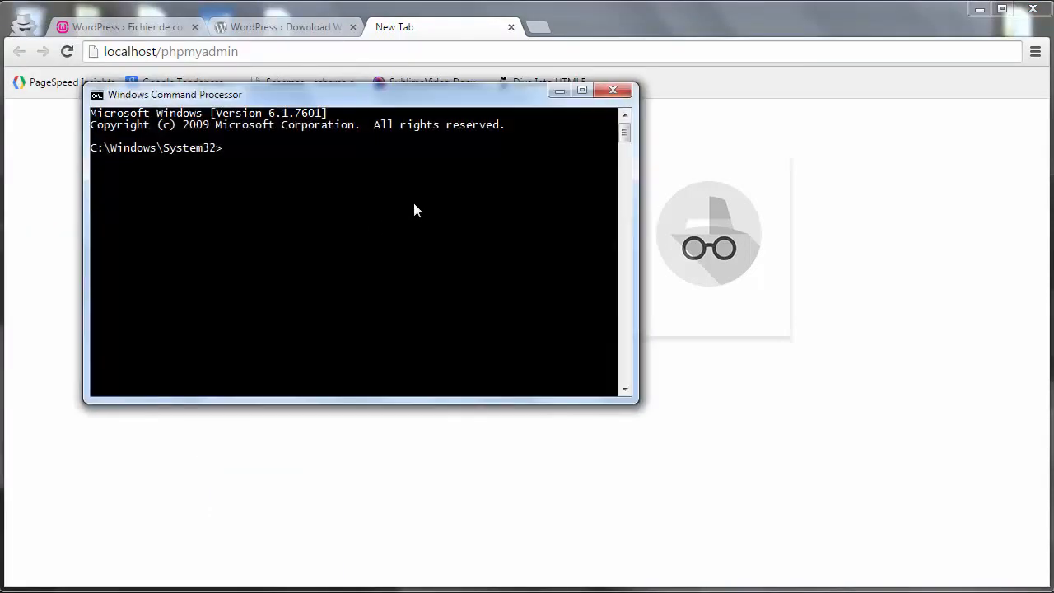
pyautogui.click(617, 93)
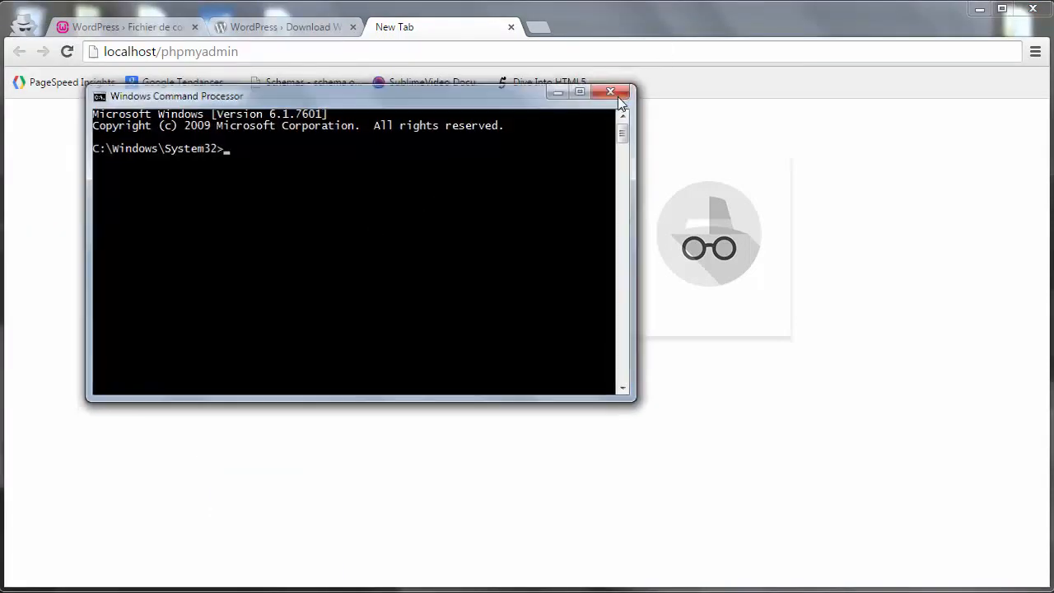
pyautogui.moveTo(161, 51); pyautogui.dragTo(274, 51)
pyautogui.click(275, 51)
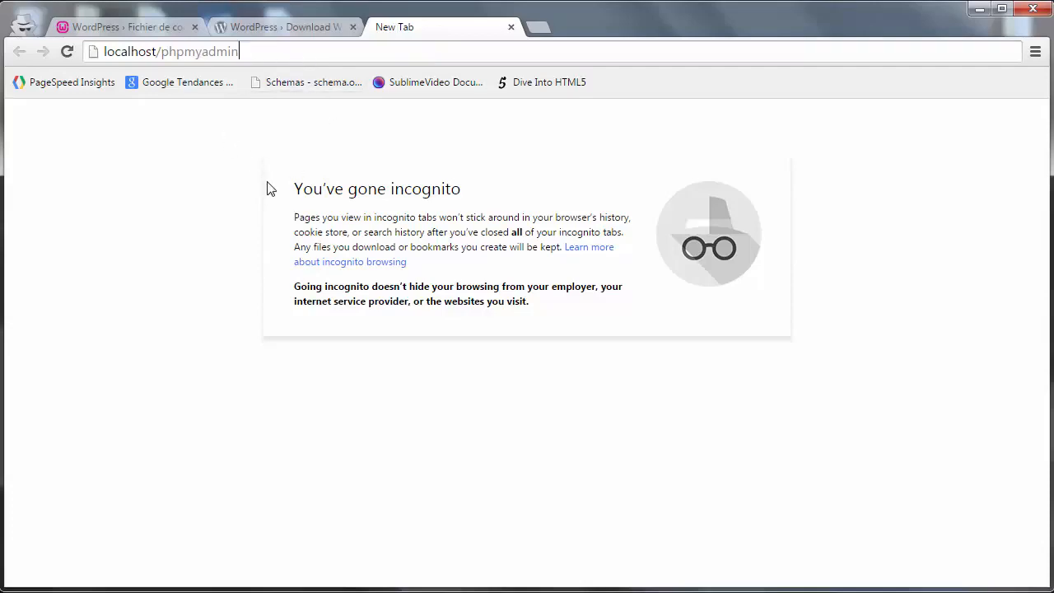
pyautogui.press('Return')
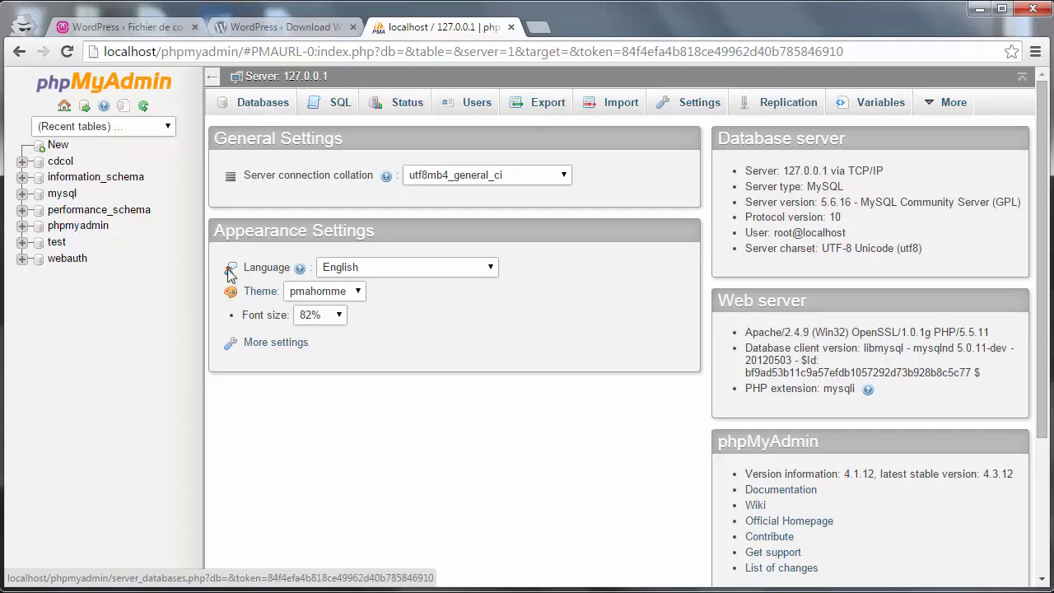
# - Open the phpMyAdmin Language list and close it, leaving English selected
pyautogui.click(366, 270)
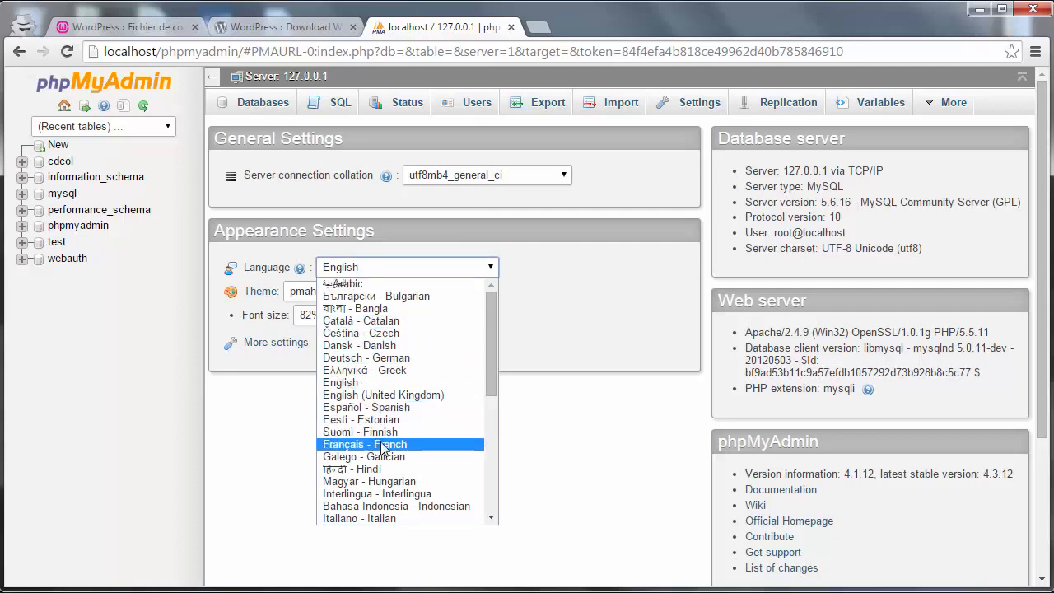
pyautogui.click(602, 263)
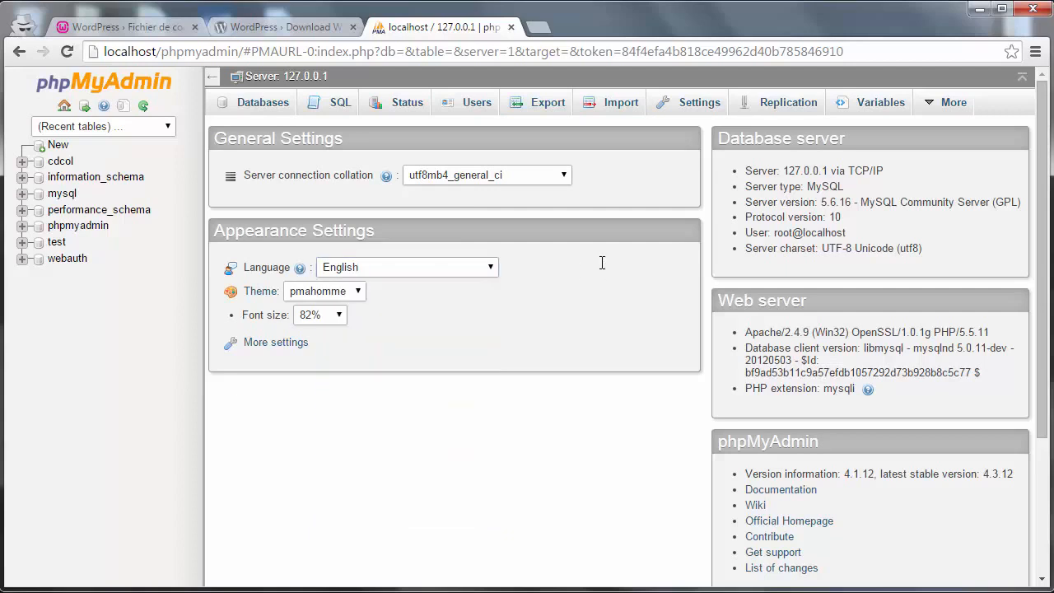
# - Under Databases, create a database named wordpress with utf8_general_ci collation
pyautogui.click(247, 104)
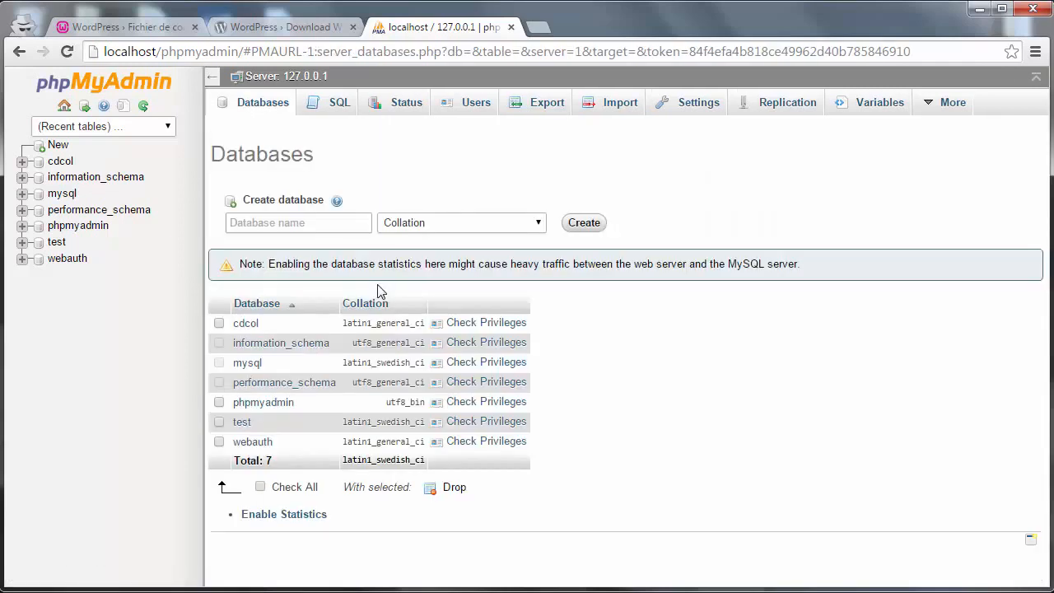
pyautogui.click(241, 220)
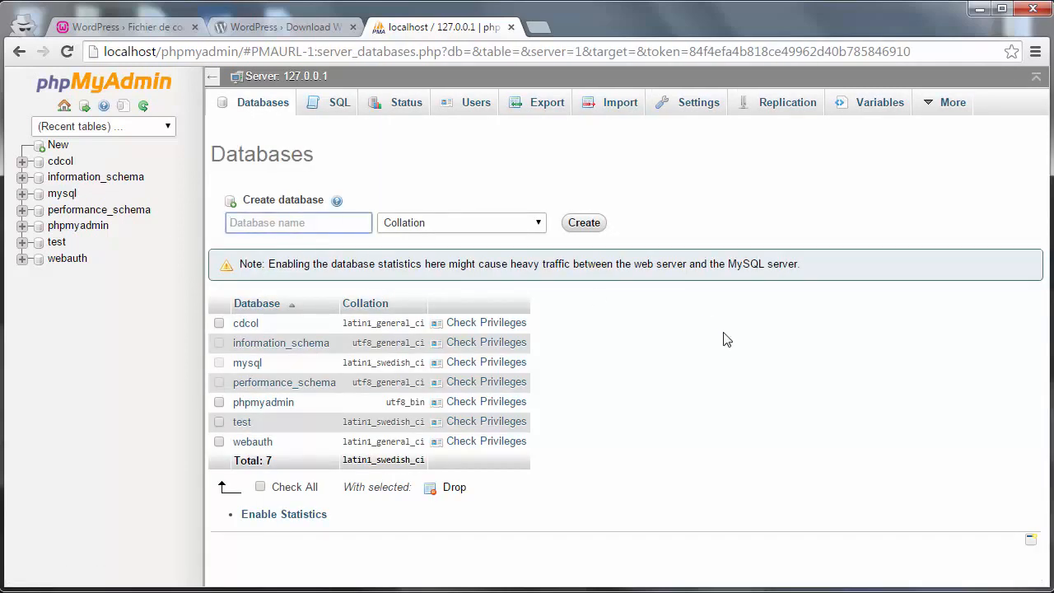
pyautogui.click(156, 33)
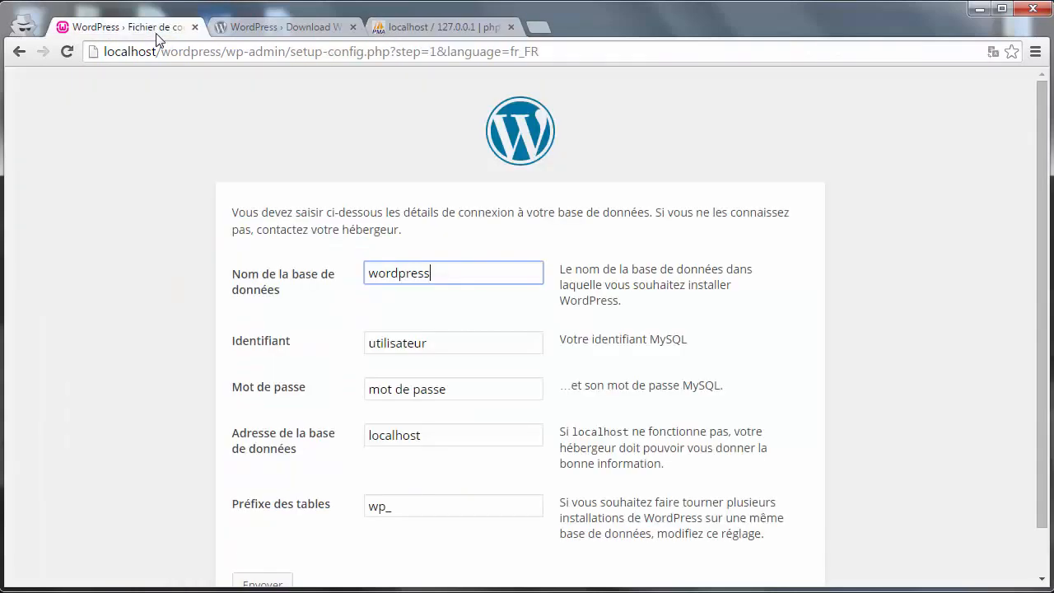
pyautogui.click(419, 24)
pyautogui.write('wordpress')
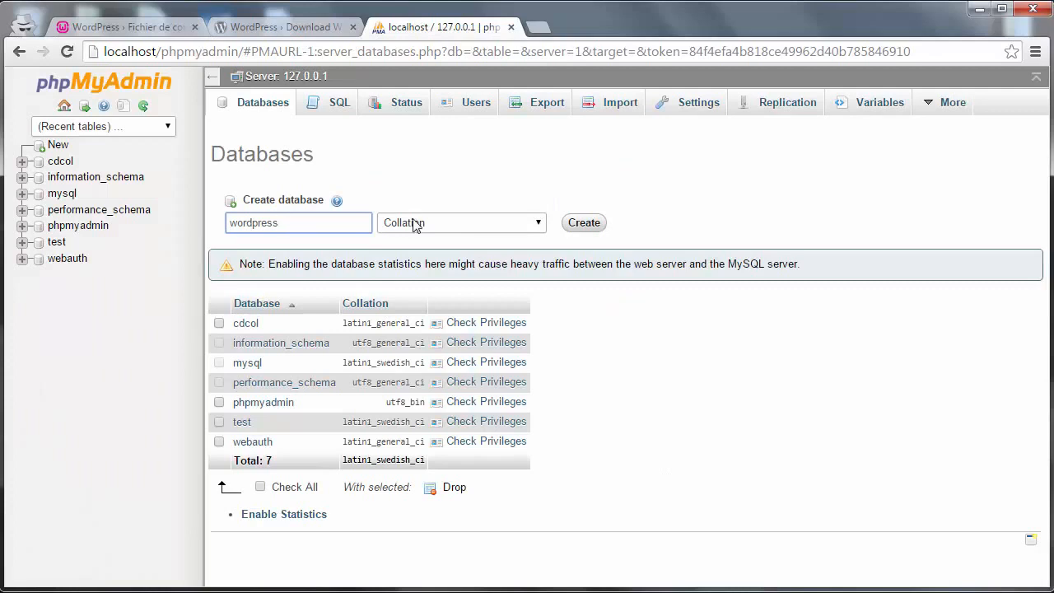
pyautogui.click(412, 222)
pyautogui.moveTo(543, 262); pyautogui.dragTo(542, 435)
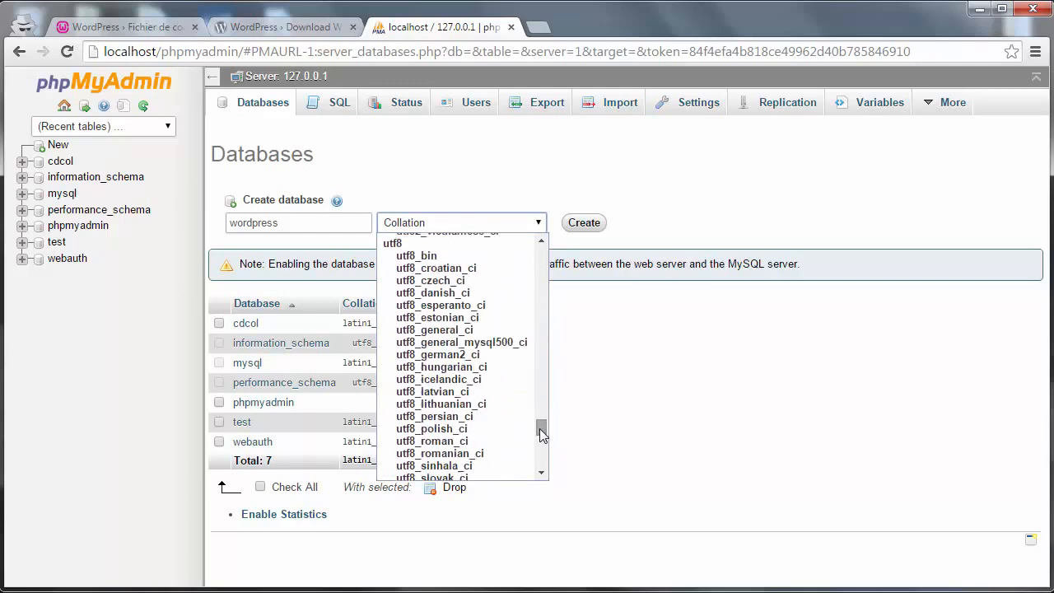
pyautogui.click(480, 331)
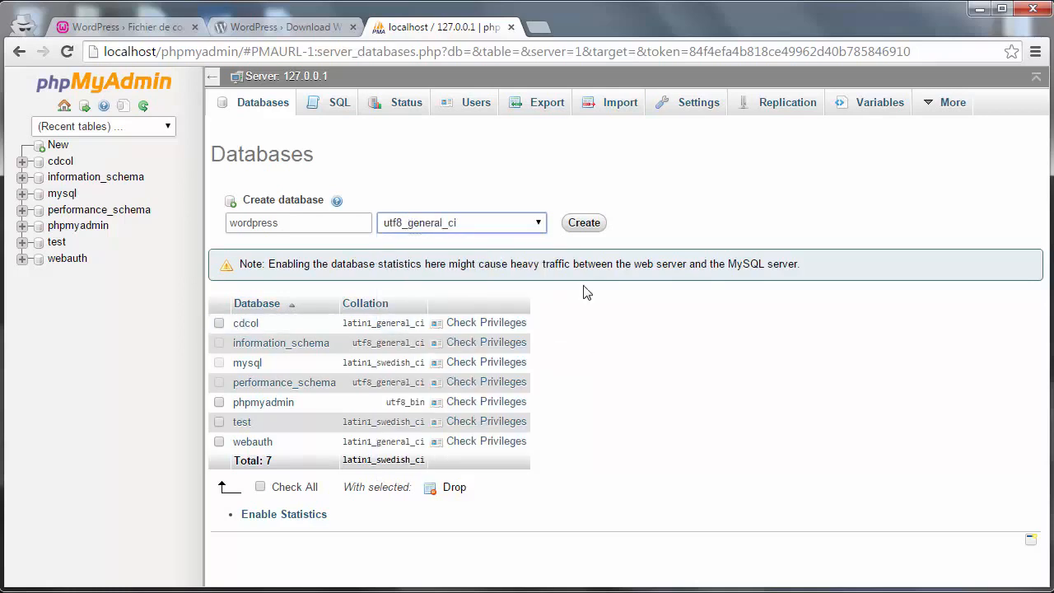
pyautogui.click(574, 230)
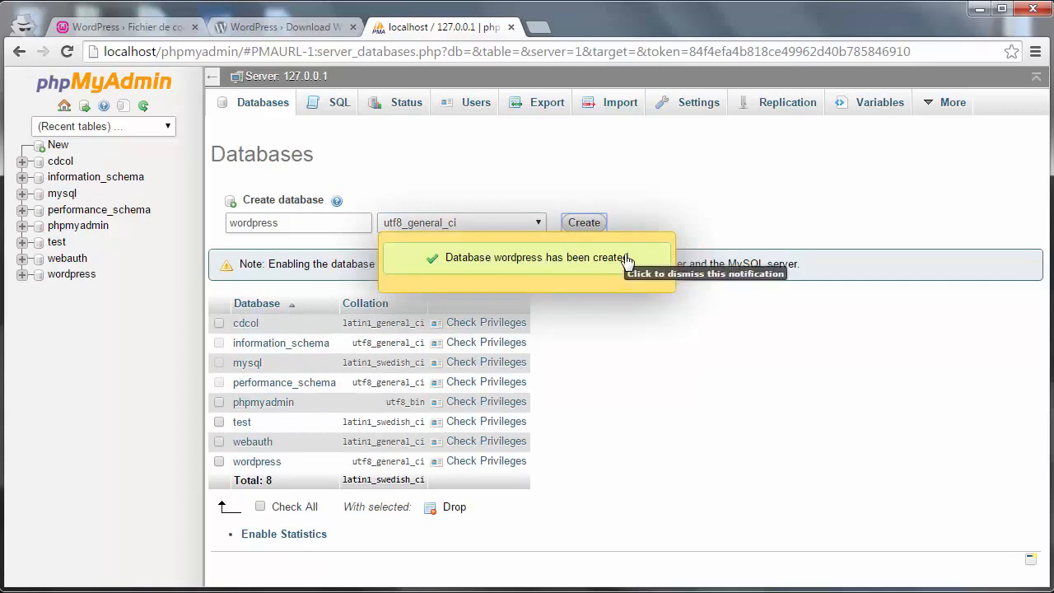
pyautogui.click(124, 27)
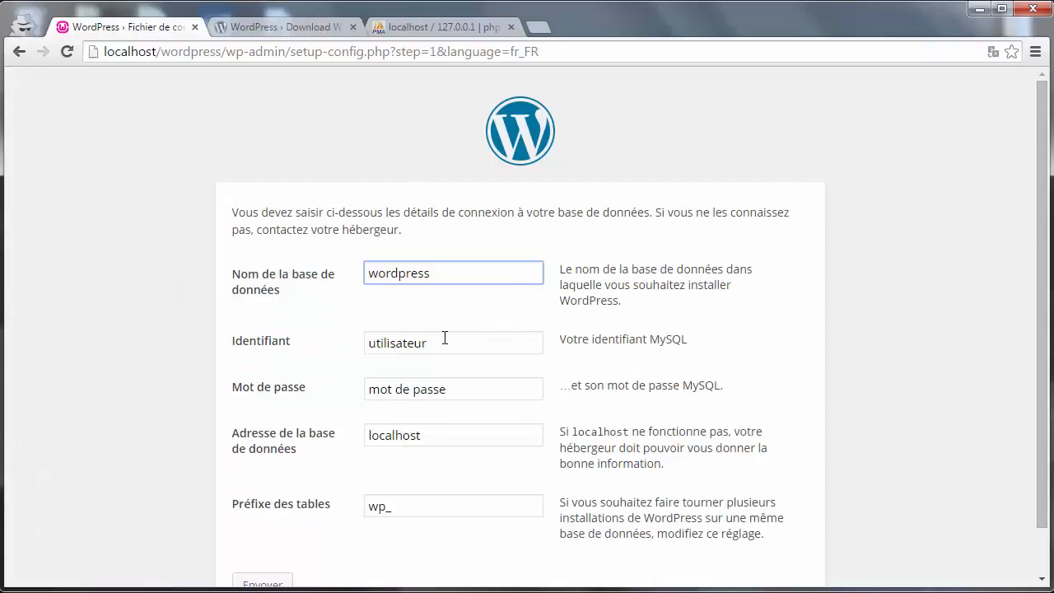
# - Submit database wordpress, user root, empty password, host localhost and table prefix wp_
pyautogui.press('Tab')
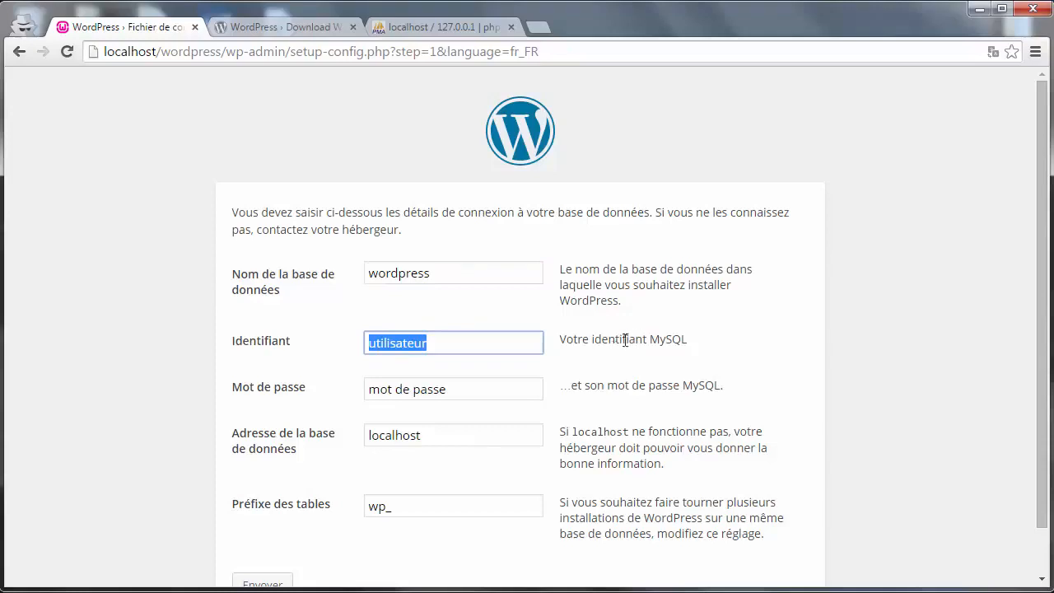
pyautogui.write('root')
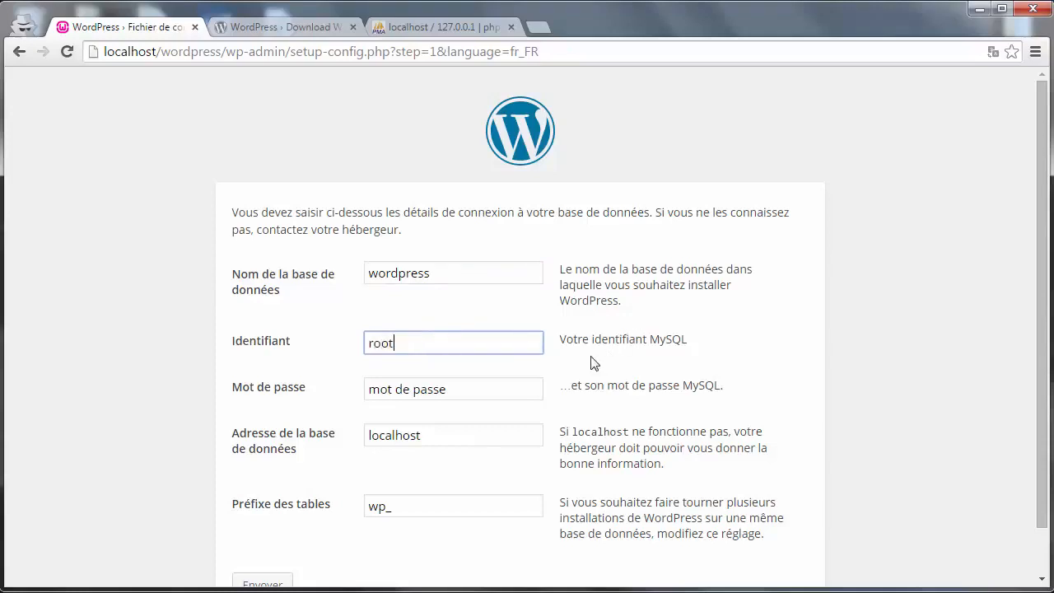
pyautogui.doubleClick(381, 342)
pyautogui.moveTo(460, 399); pyautogui.dragTo(285, 395)
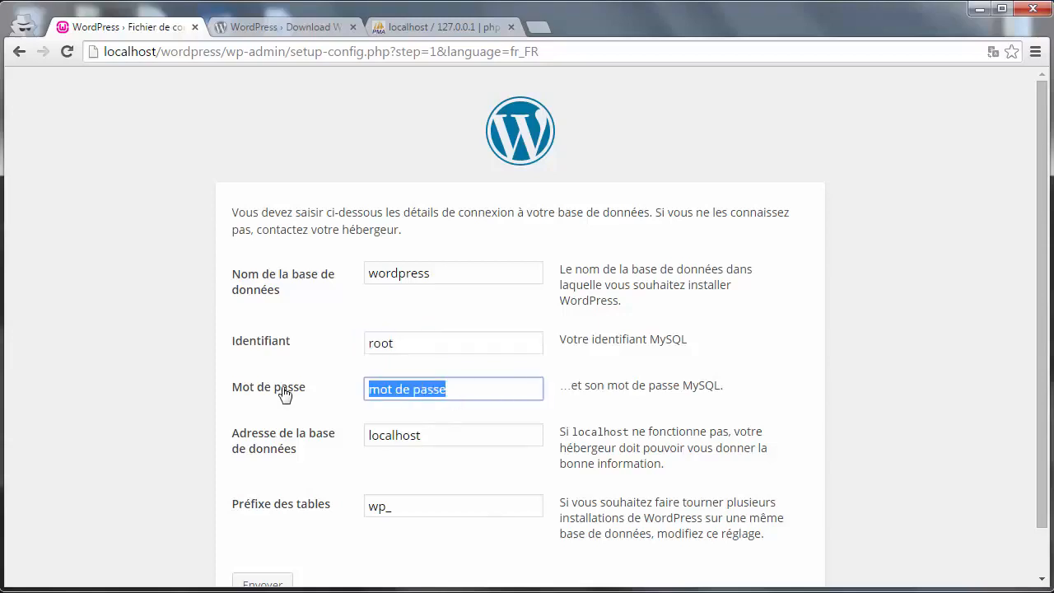
pyautogui.press('BackSpace')
pyautogui.moveTo(424, 338); pyautogui.dragTo(292, 350)
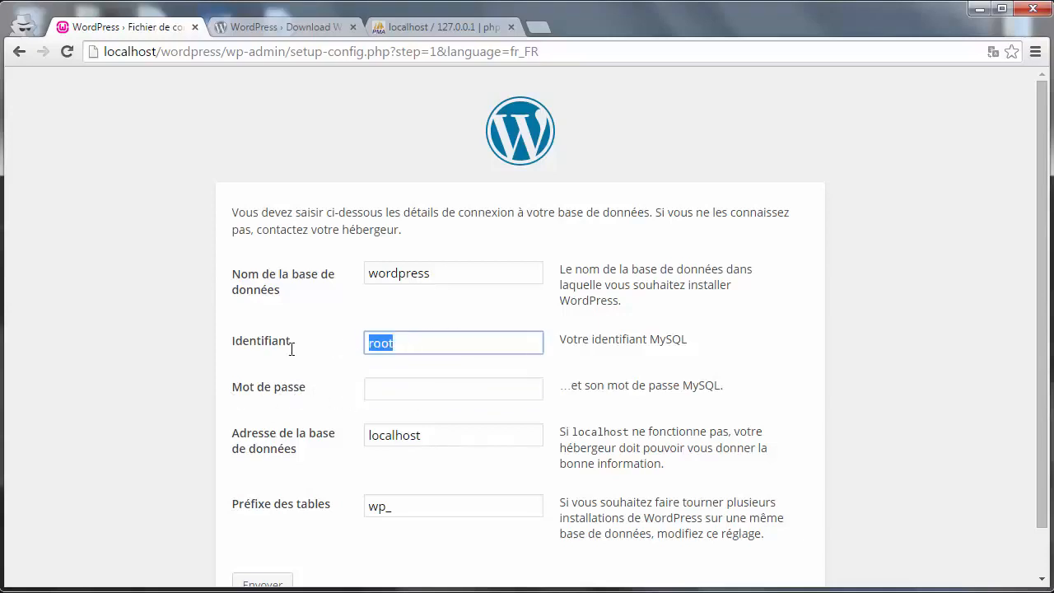
pyautogui.click(390, 393)
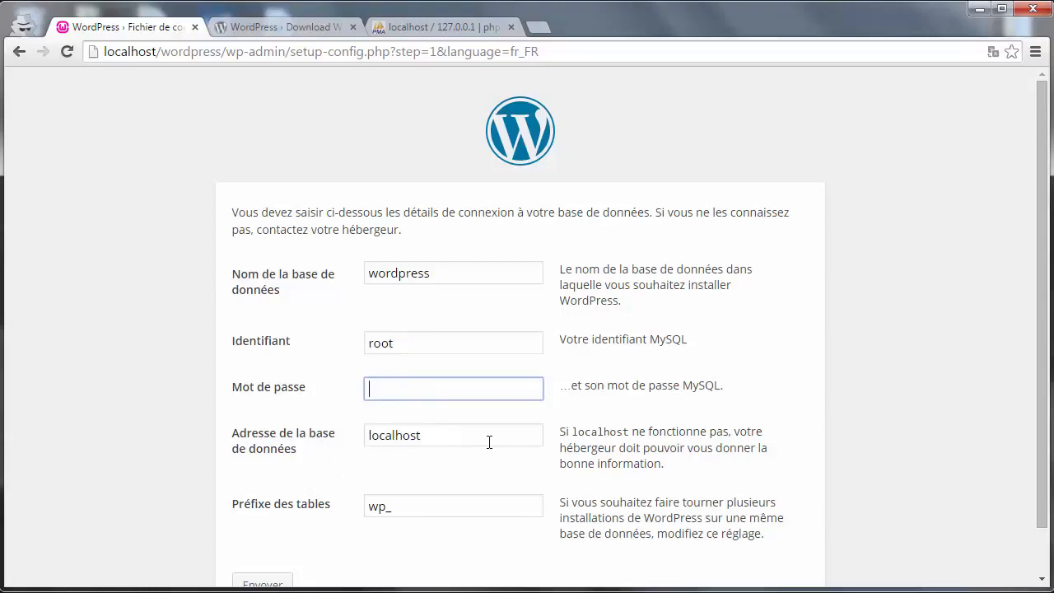
pyautogui.moveTo(489, 442); pyautogui.dragTo(337, 440)
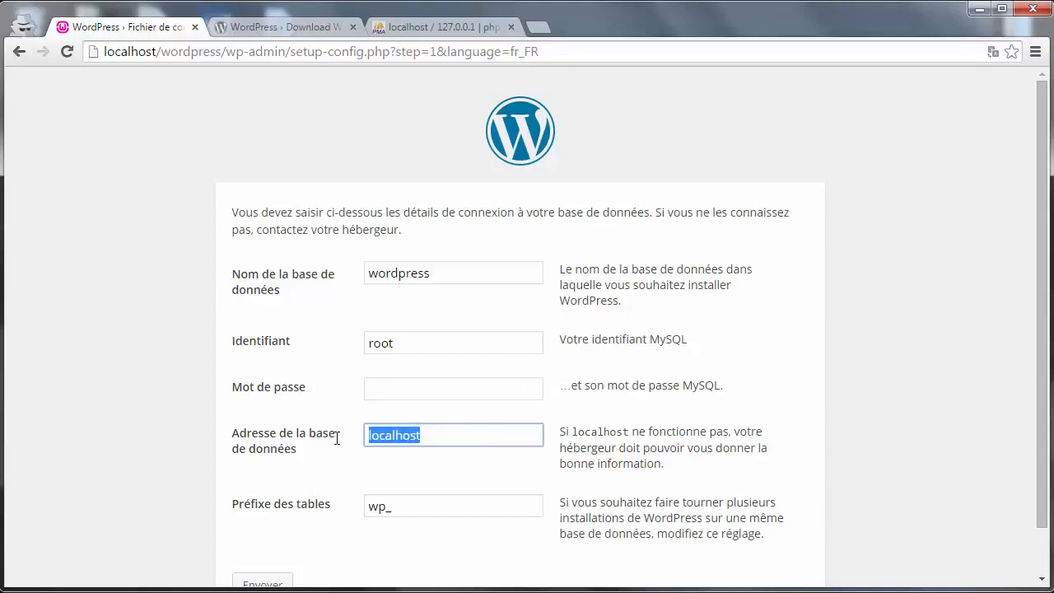
pyautogui.moveTo(396, 509); pyautogui.dragTo(355, 509)
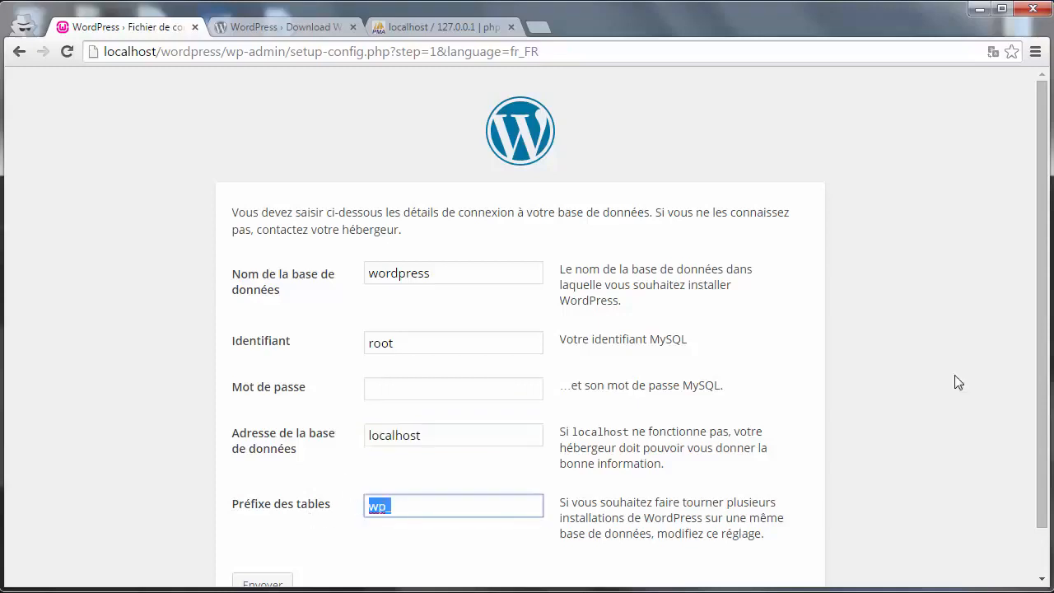
pyautogui.moveTo(1042, 366); pyautogui.dragTo(1045, 444)
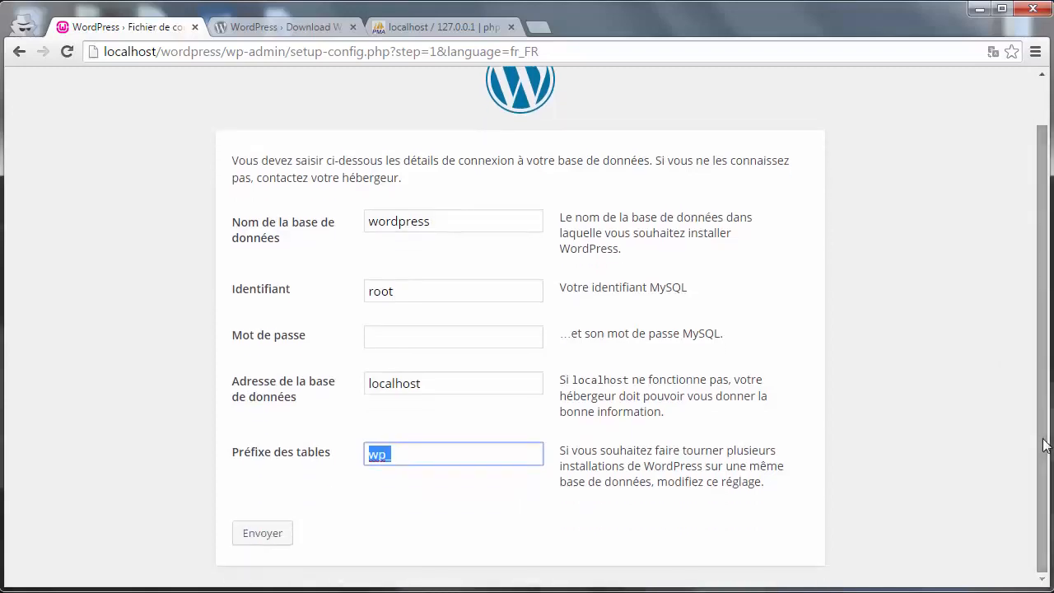
pyautogui.click(257, 536)
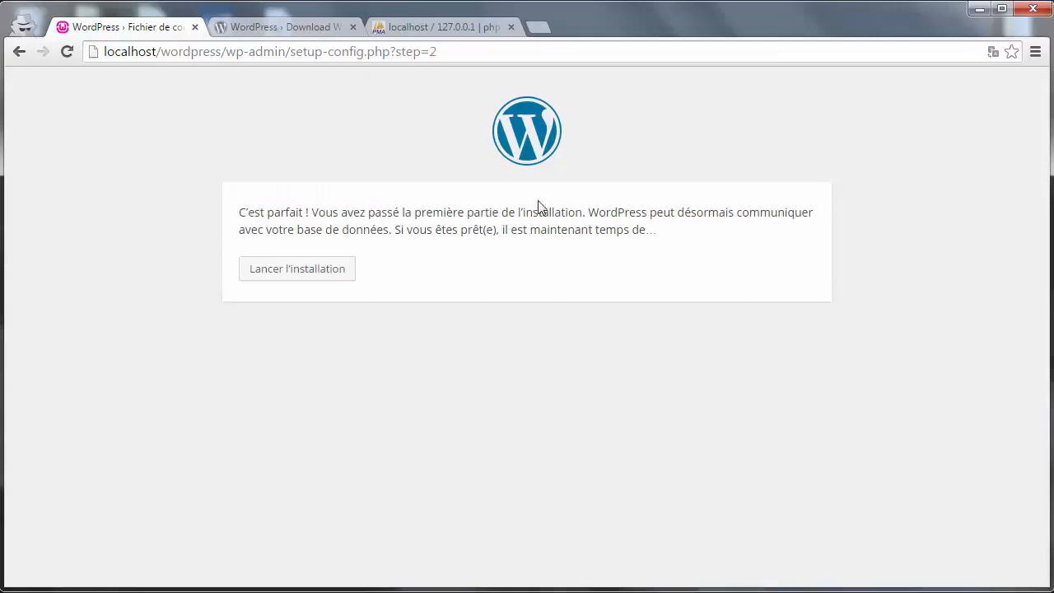
# - Launch the installation and enter 'Wordpress Test' as the site title
pyautogui.click(297, 276)
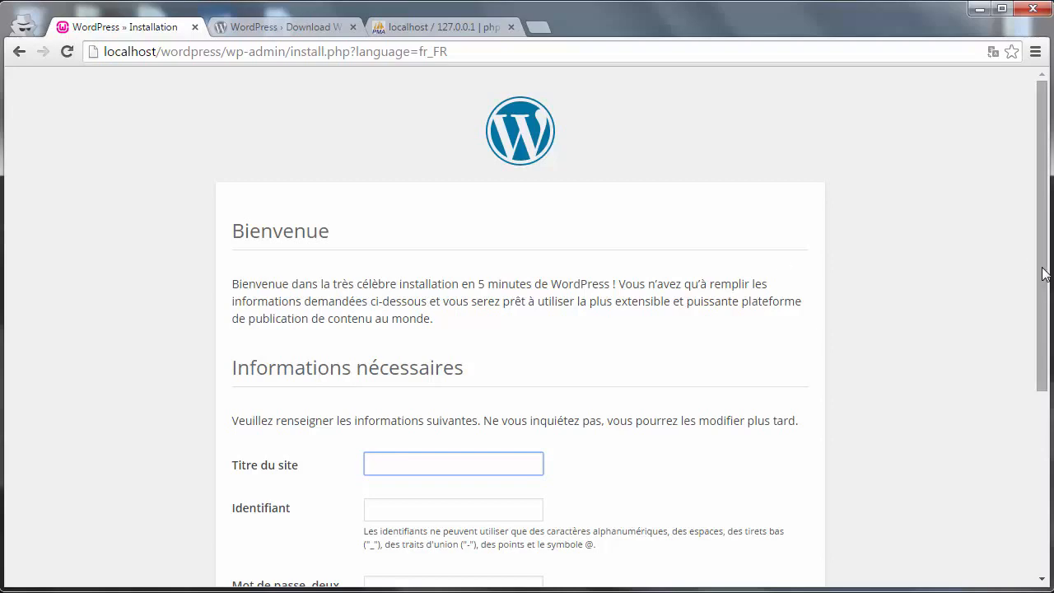
pyautogui.moveTo(1042, 263); pyautogui.dragTo(1042, 387)
pyautogui.write('Wordpress Test')
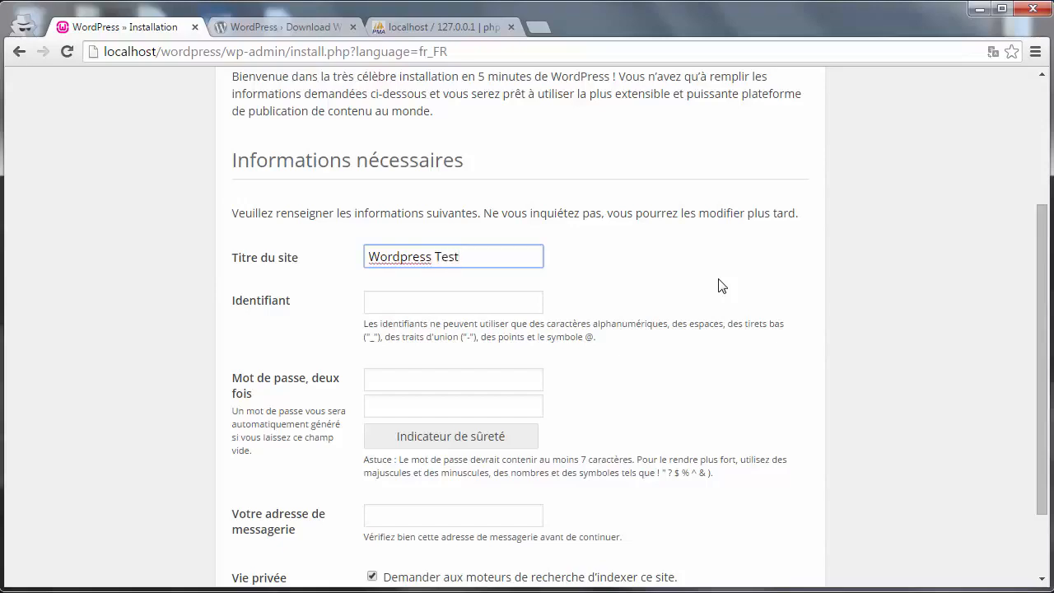
pyautogui.click(396, 303)
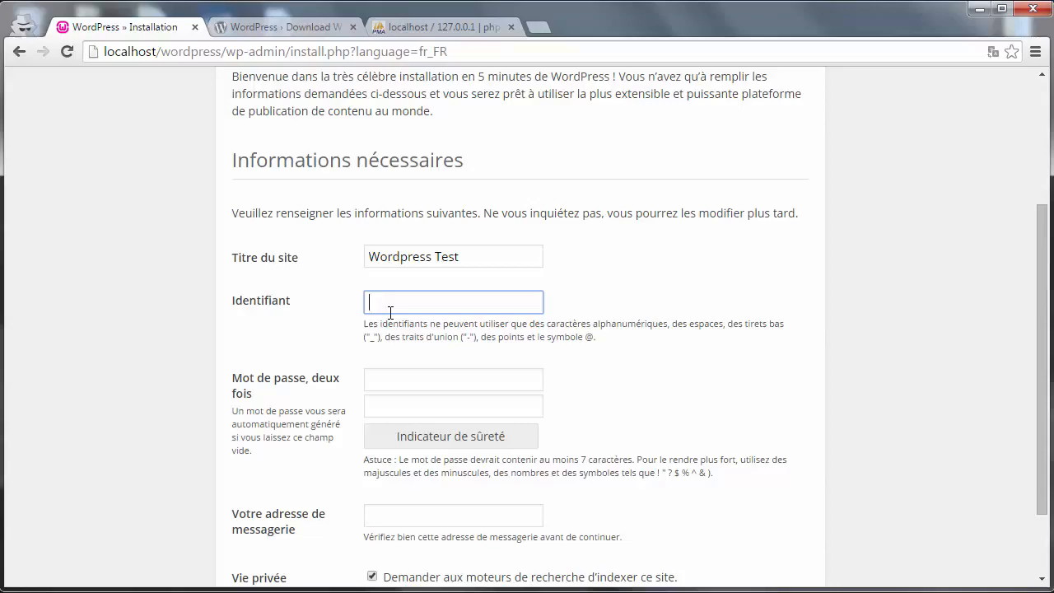
# - Enter the admin username in the Identifiant field
pyautogui.write('admin')
pyautogui.hotkey('ctrl', 'a')
pyautogui.write('mercuryseries')
pyautogui.click(430, 379)
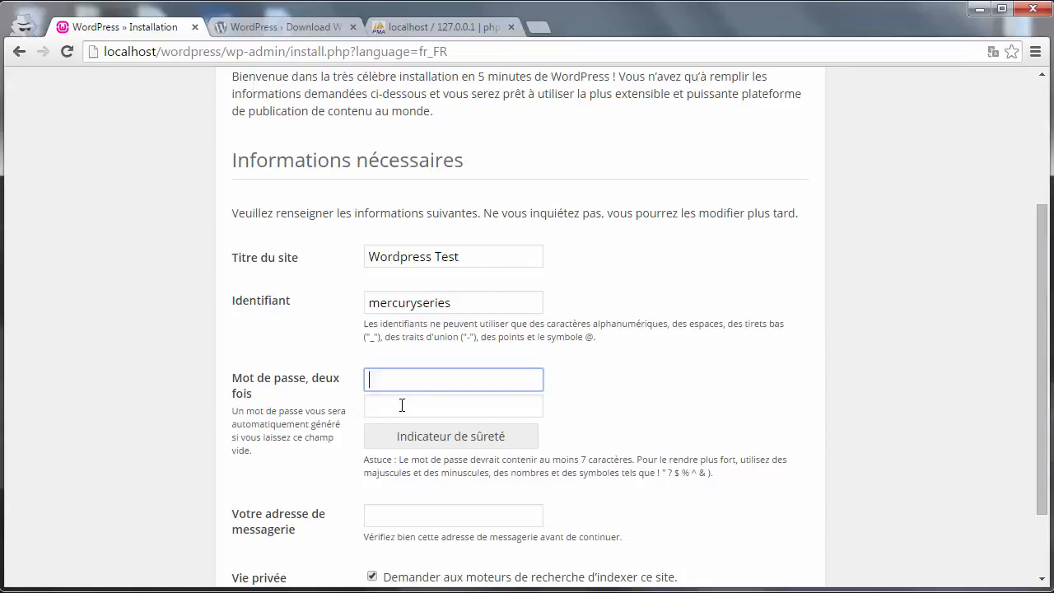
# - Enter the admin password in both password boxes, retyping the first entry
pyautogui.write('123456')
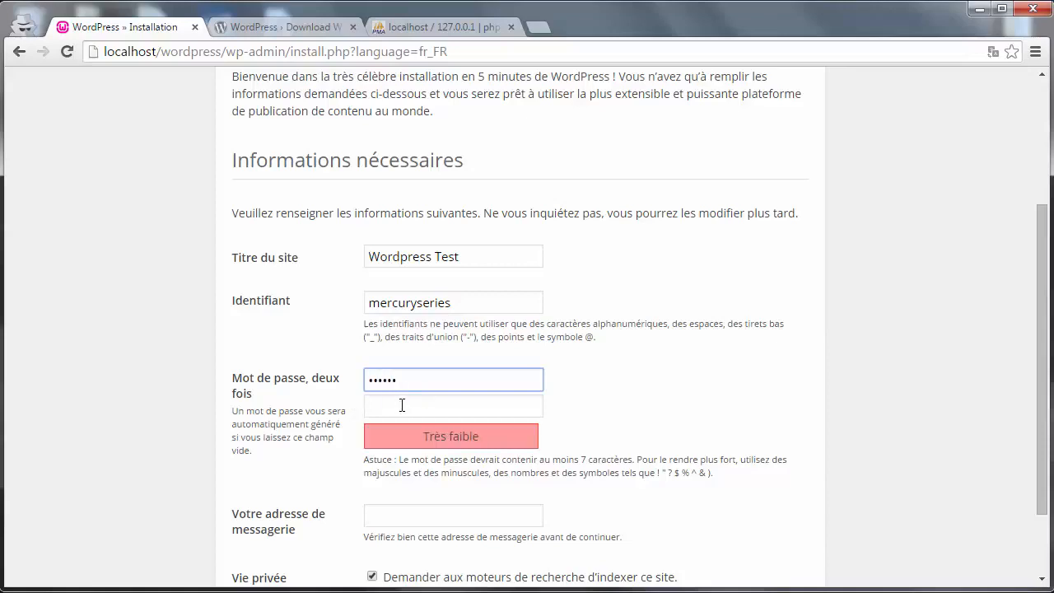
pyautogui.click(402, 406)
pyautogui.write('123456')
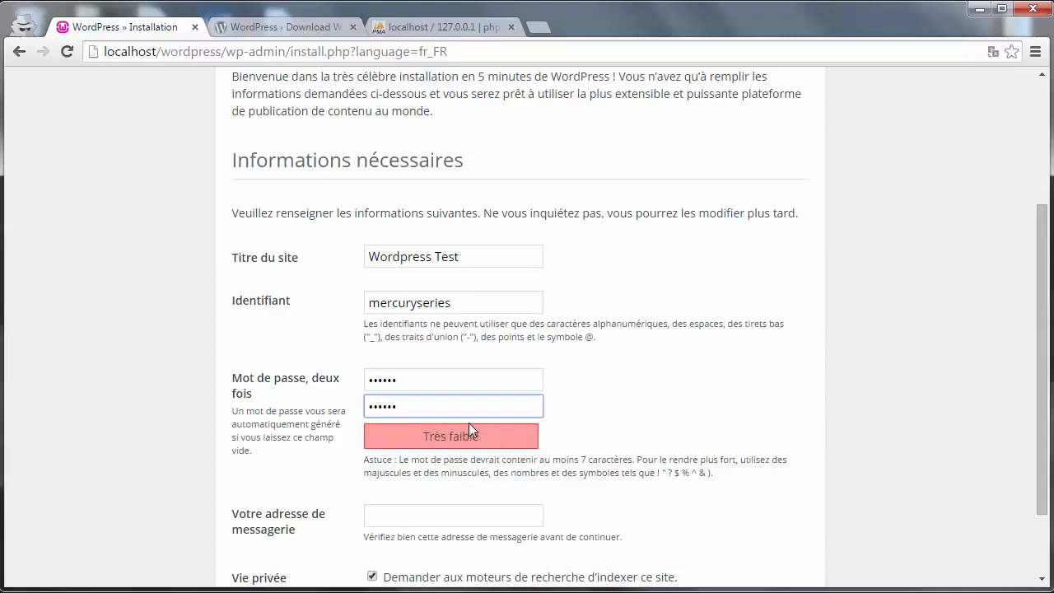
pyautogui.moveTo(409, 377); pyautogui.dragTo(209, 375)
pyautogui.write('•••••••••••')
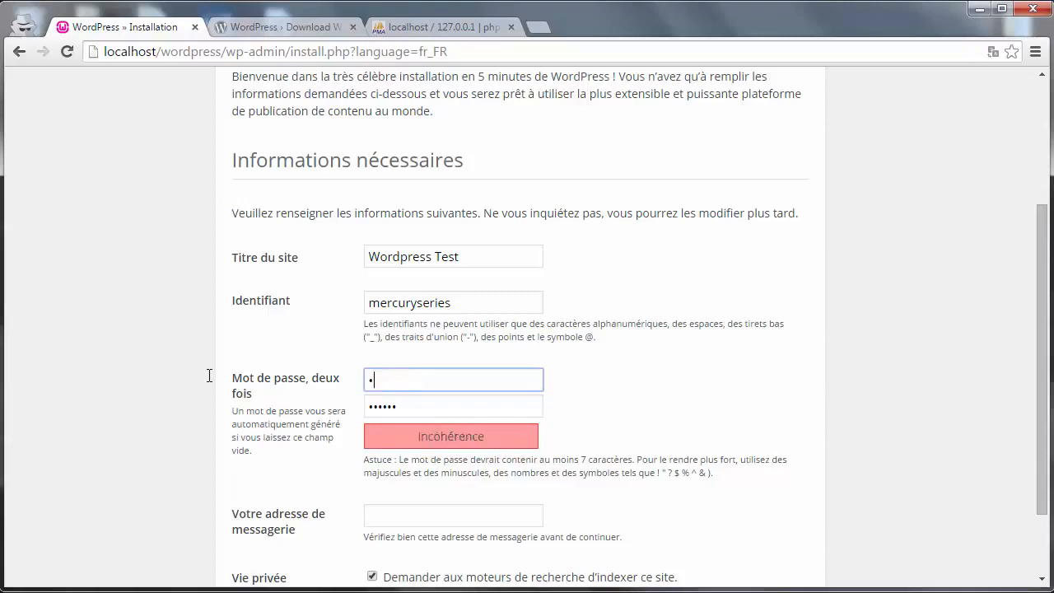
pyautogui.write('•••••••••••')
pyautogui.hotkey('ctrl', 'a')
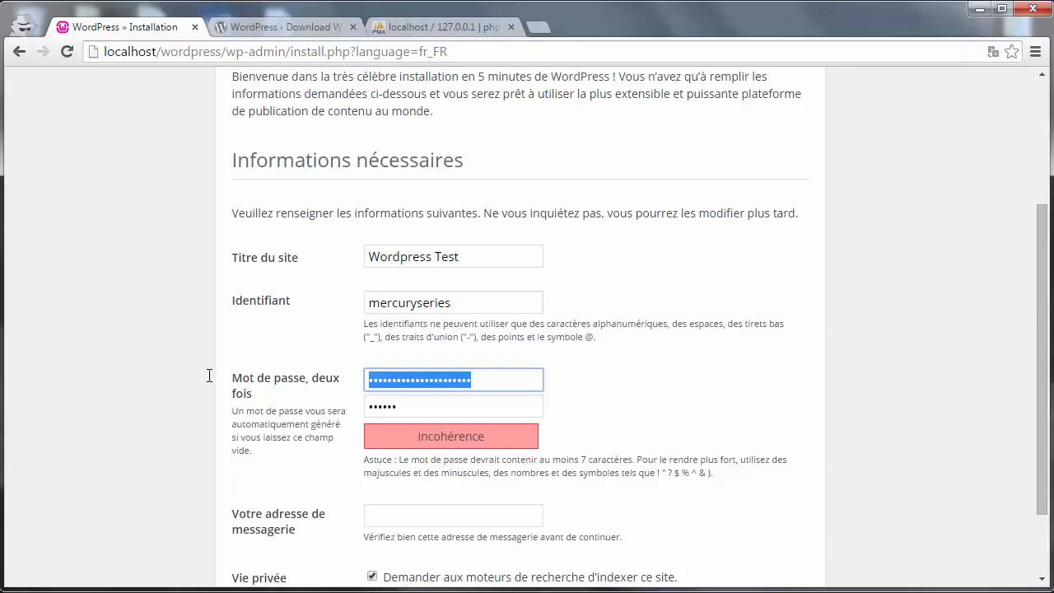
pyautogui.write('•••')
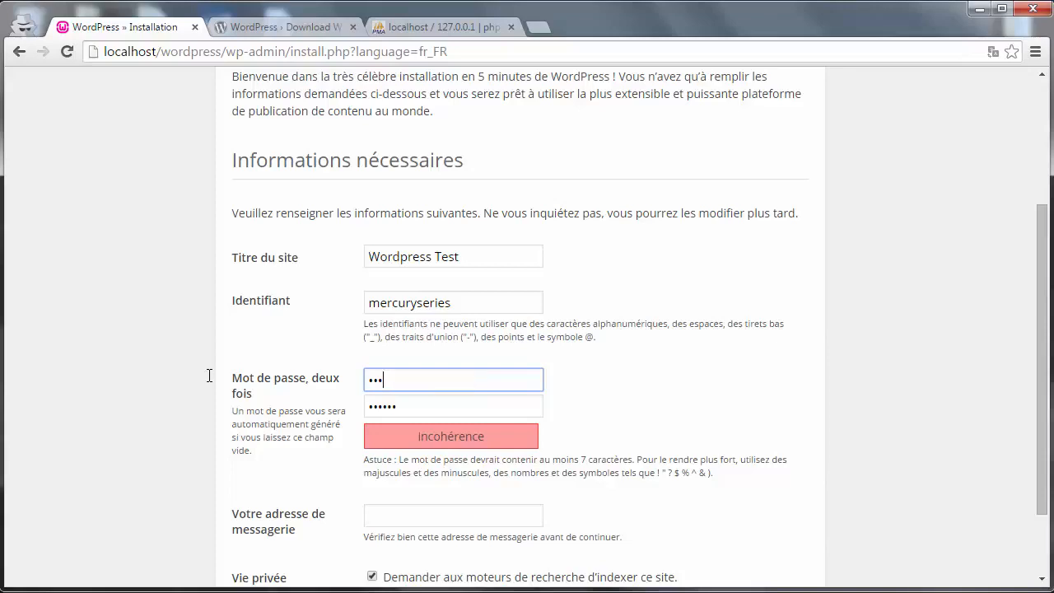
pyautogui.press('BackSpace')
pyautogui.press('BackSpace')
pyautogui.press('BackSpace')
pyautogui.write('••••••')
pyautogui.moveTo(1039, 371); pyautogui.dragTo(1042, 400)
# - Fill in the contact e-mail address
pyautogui.click(425, 475)
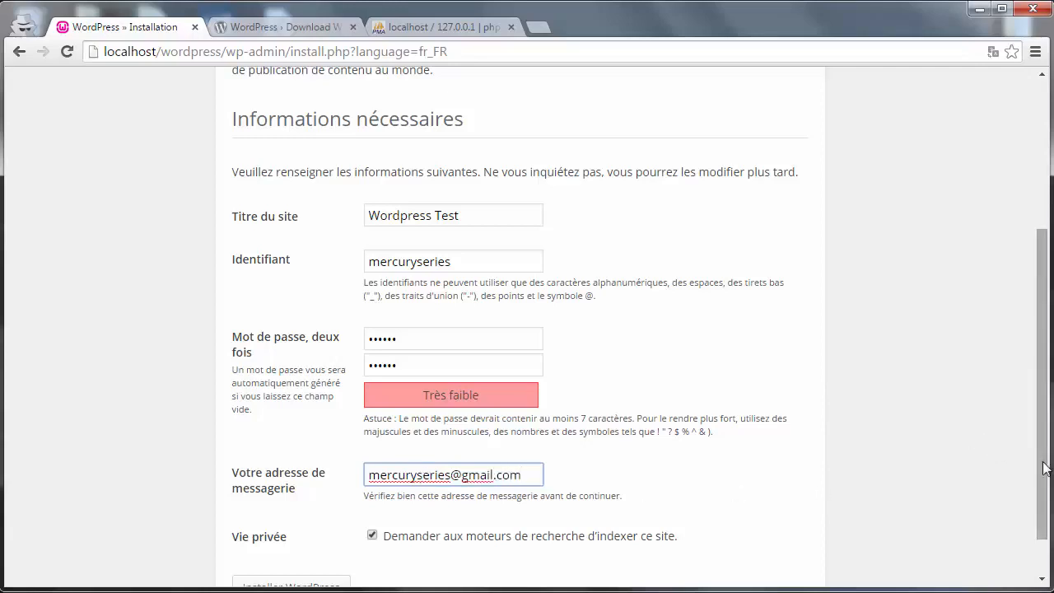
pyautogui.moveTo(1046, 469); pyautogui.dragTo(1046, 508)
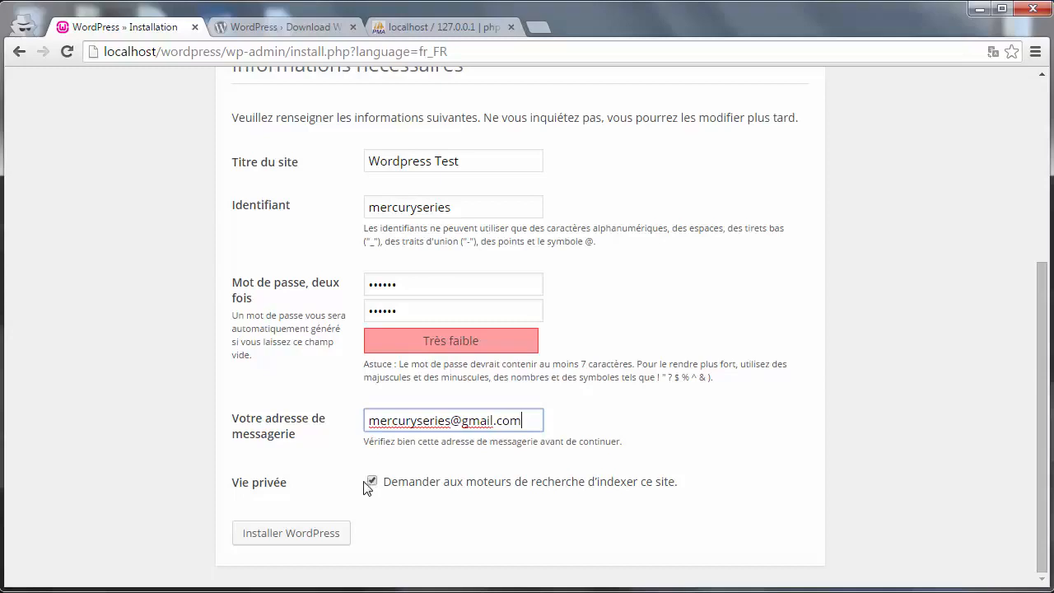
# - Run Installer WordPress, go to the login page, and enter the admin username and password
pyautogui.click(318, 534)
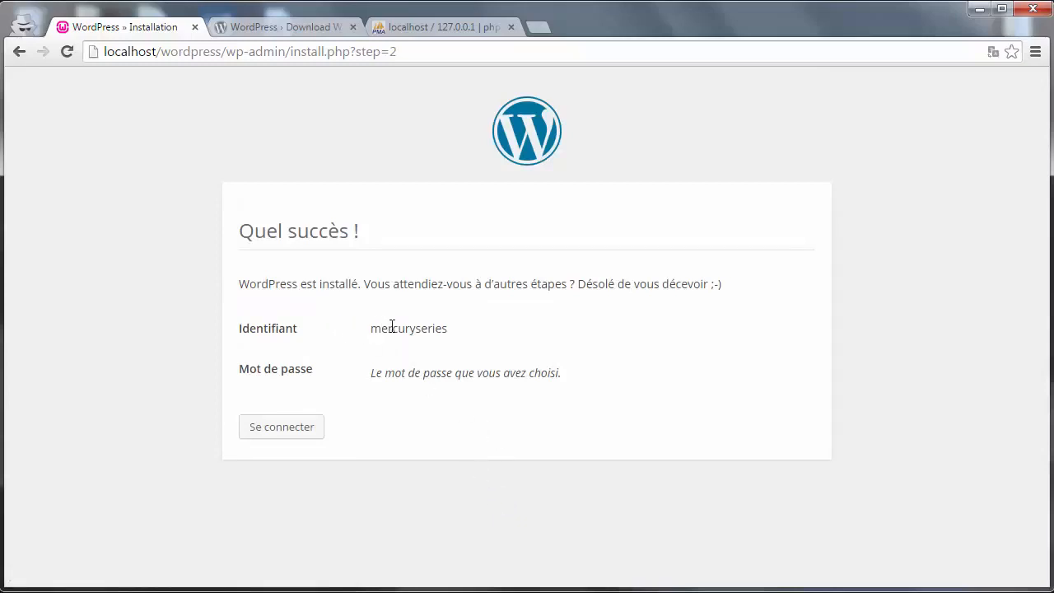
pyautogui.moveTo(374, 329); pyautogui.dragTo(451, 330)
pyautogui.click(298, 426)
pyautogui.write('mercuryseries')
pyautogui.press('Tab')
pyautogui.write('m*****')
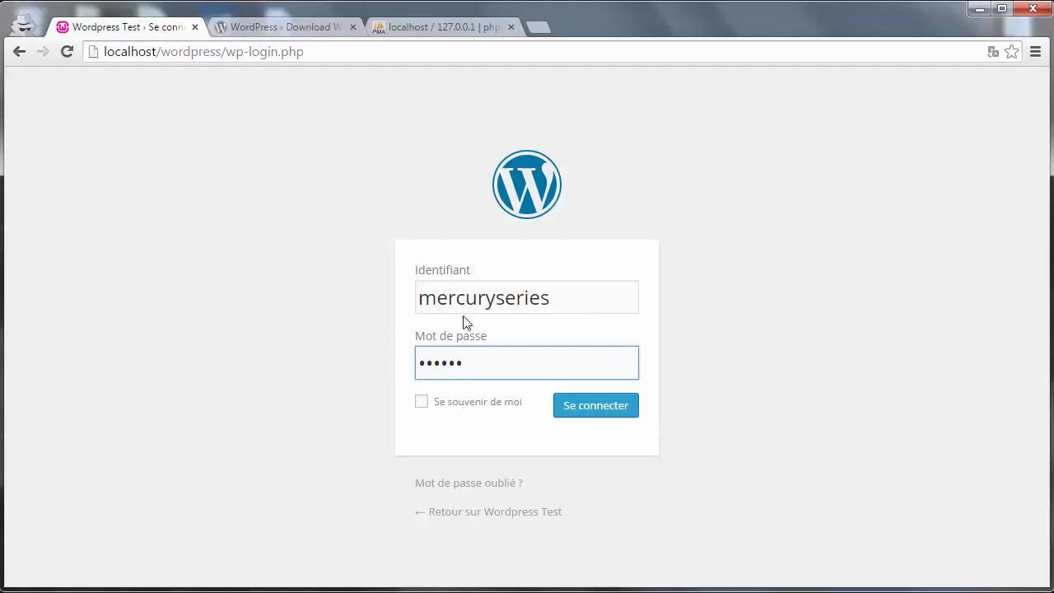
# - Leave 'Se souvenir de moi' unchecked and log in to the Tableau de bord dashboard
pyautogui.click(437, 405)
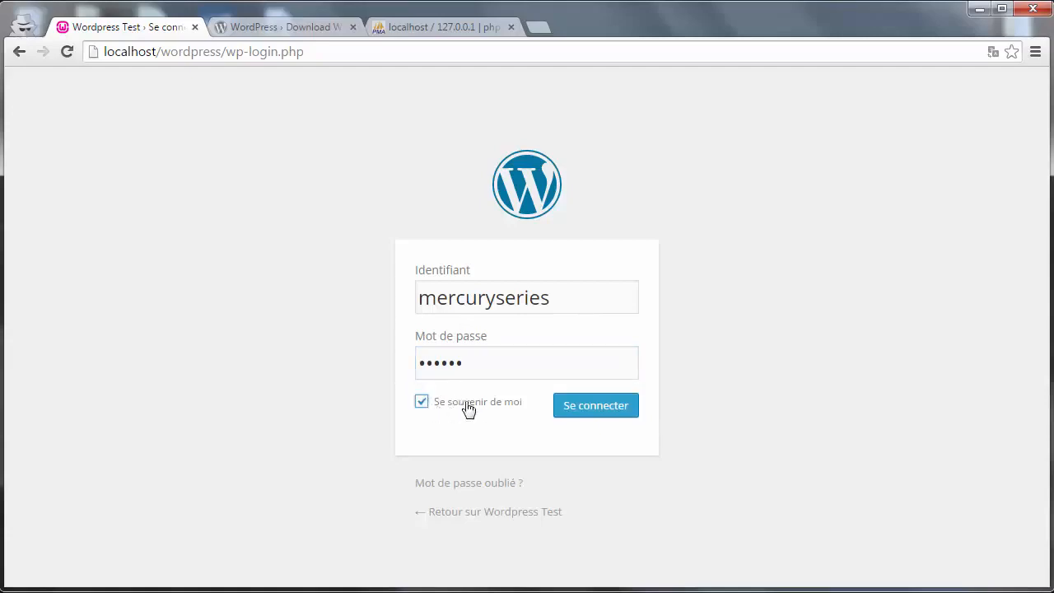
pyautogui.click(421, 406)
pyautogui.click(584, 406)
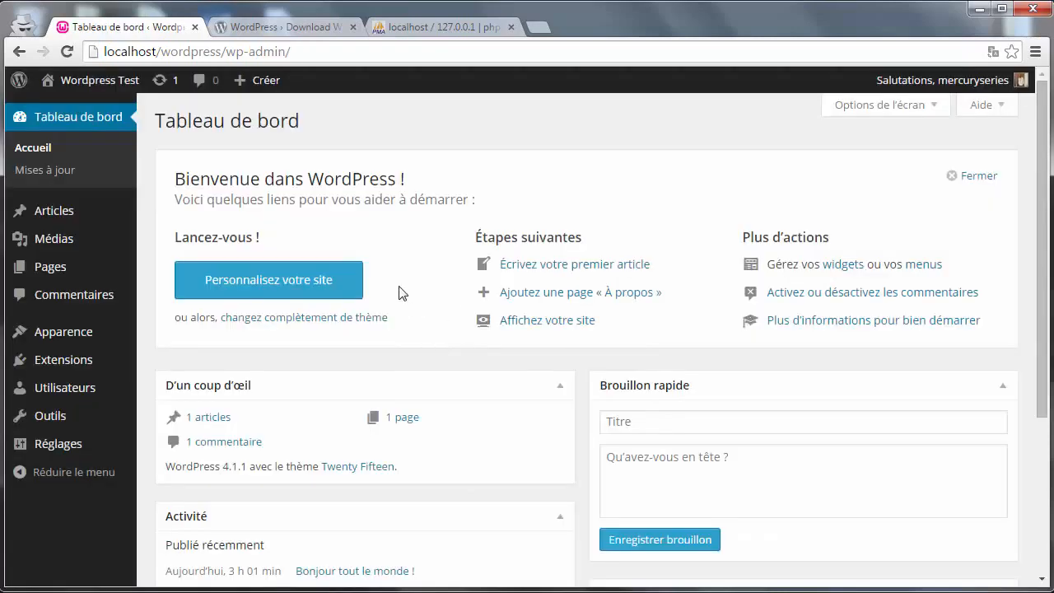
pyautogui.moveTo(151, 120); pyautogui.dragTo(403, 136)
pyautogui.click(403, 136)
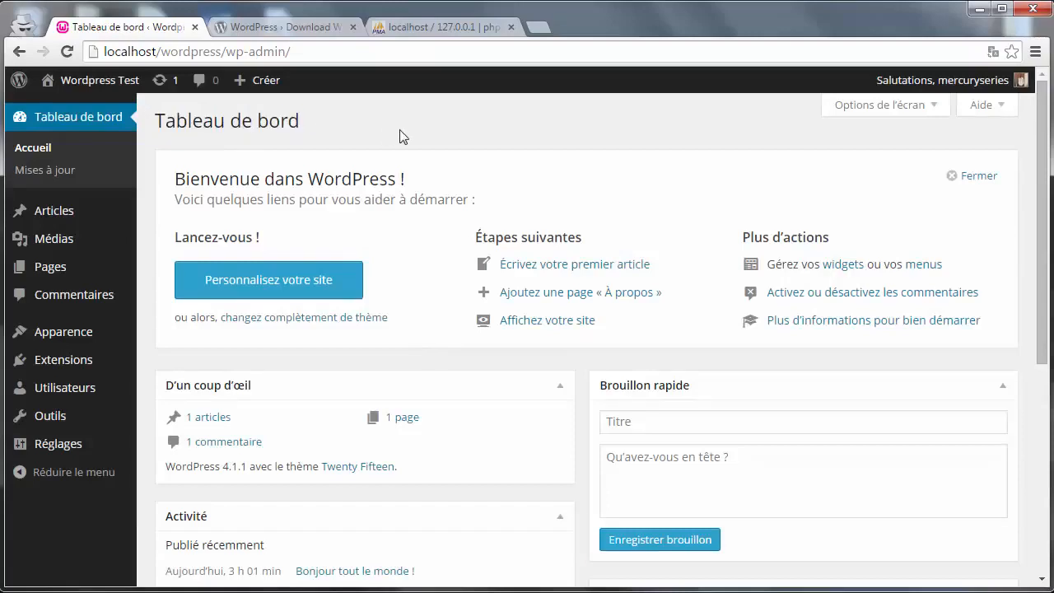